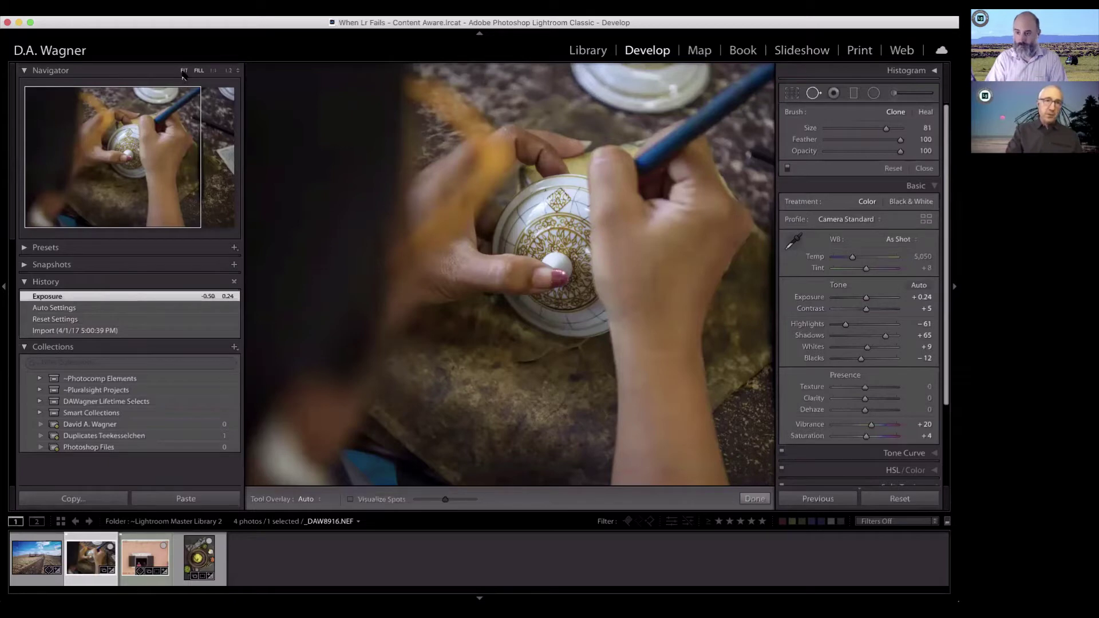
- Clone over the blurred white dish at the photo's upper edge with a size 81 brush, and cycle through alternative source areas
{"action": "left_click", "coordinate": [184, 71]}
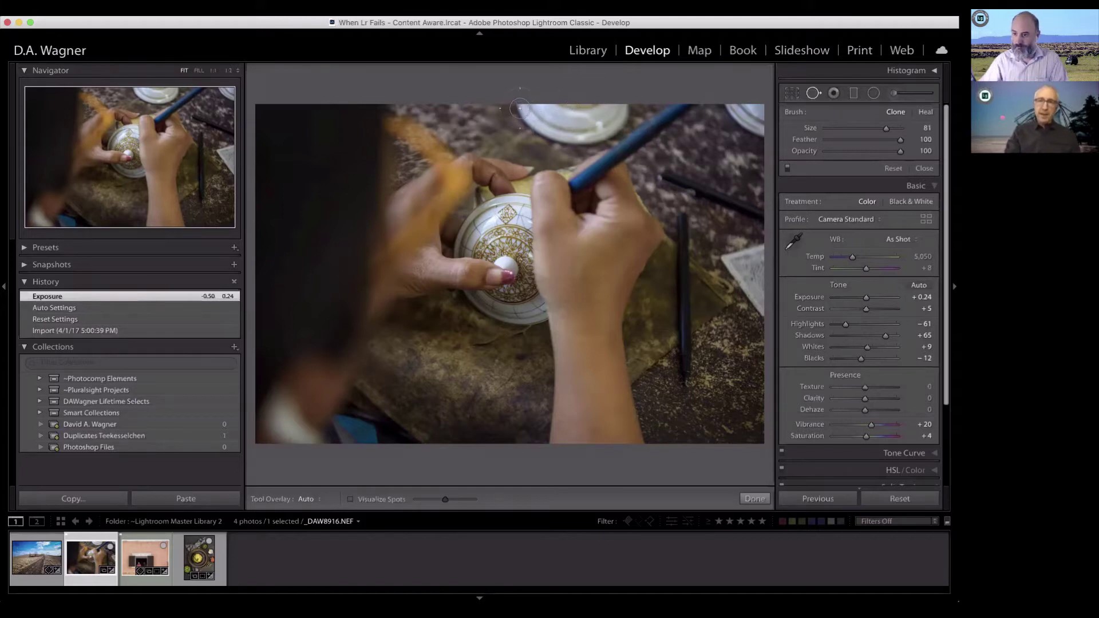
{"action": "mouse_move", "coordinate": [512, 112]}
{"action": "left_mouse_down"}
{"action": "mouse_move", "coordinate": [584, 130]}
{"action": "mouse_move", "coordinate": [612, 124]}
{"action": "mouse_move", "coordinate": [614, 106]}
{"action": "mouse_move", "coordinate": [557, 100]}
{"action": "left_mouse_up"}
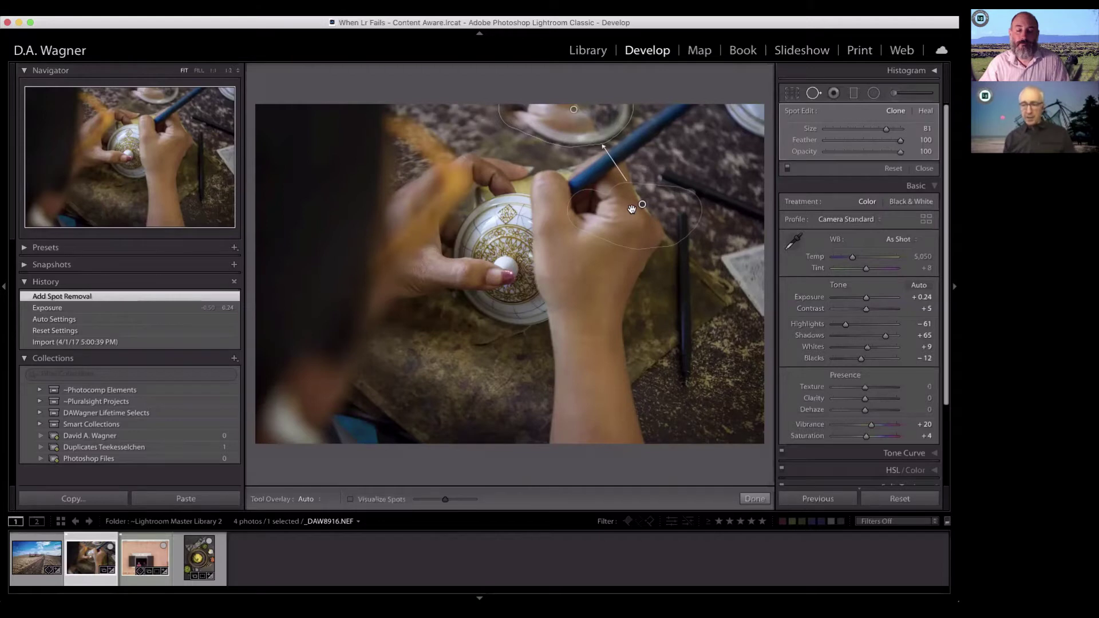
{"action": "key", "text": "slash"}
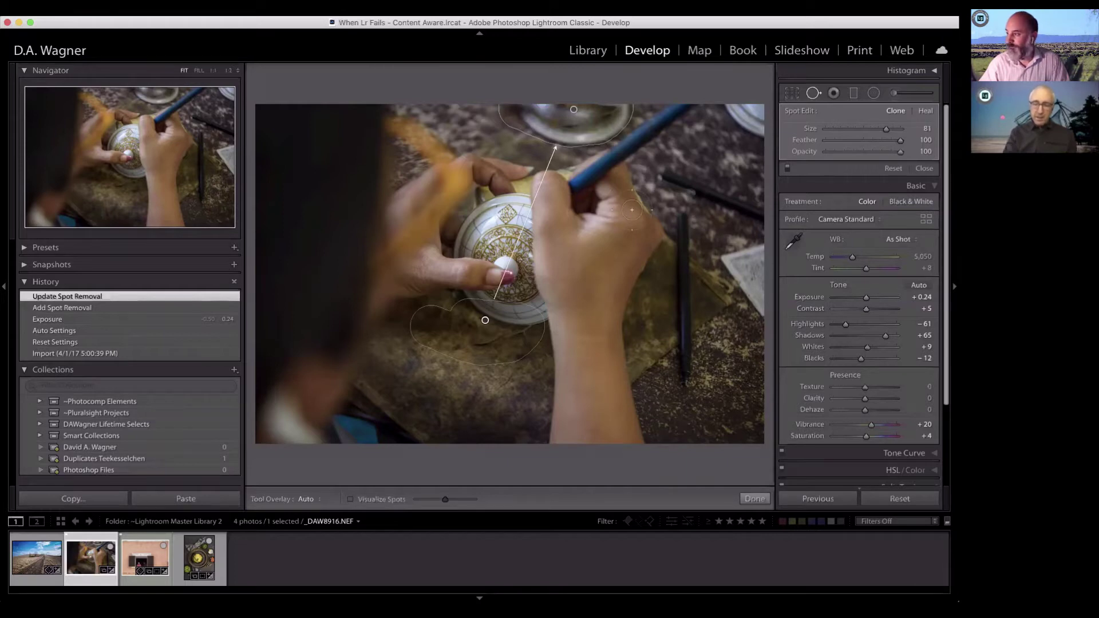
{"action": "key", "text": "slash"}
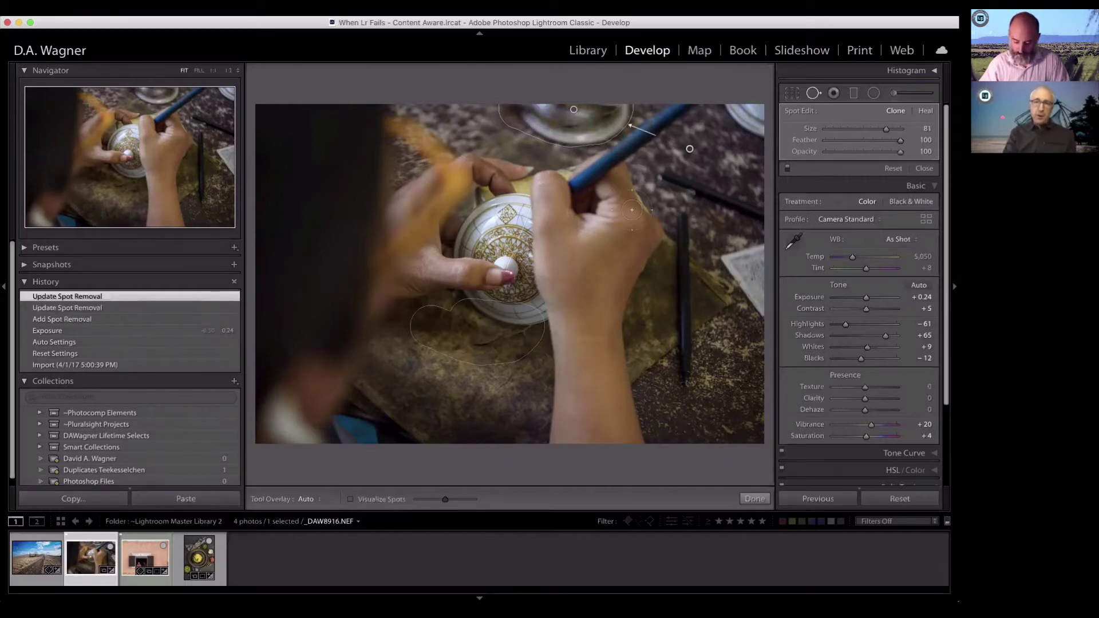
{"action": "key", "text": "slash"}
{"action": "key", "text": "slash"}
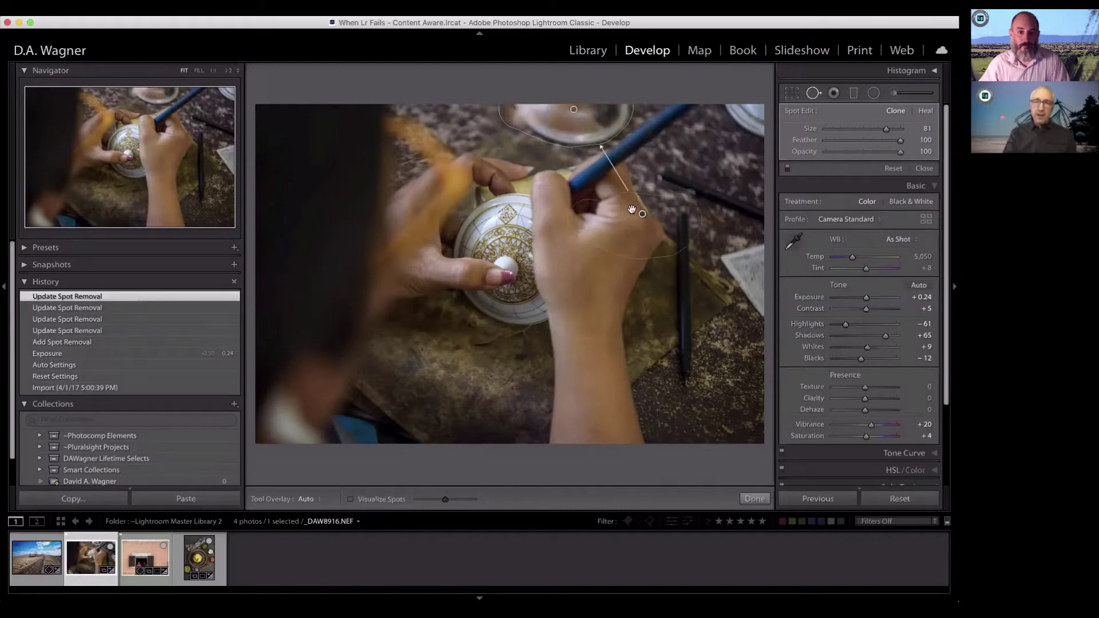
{"action": "key", "text": "slash"}
{"action": "key", "text": "slash"}
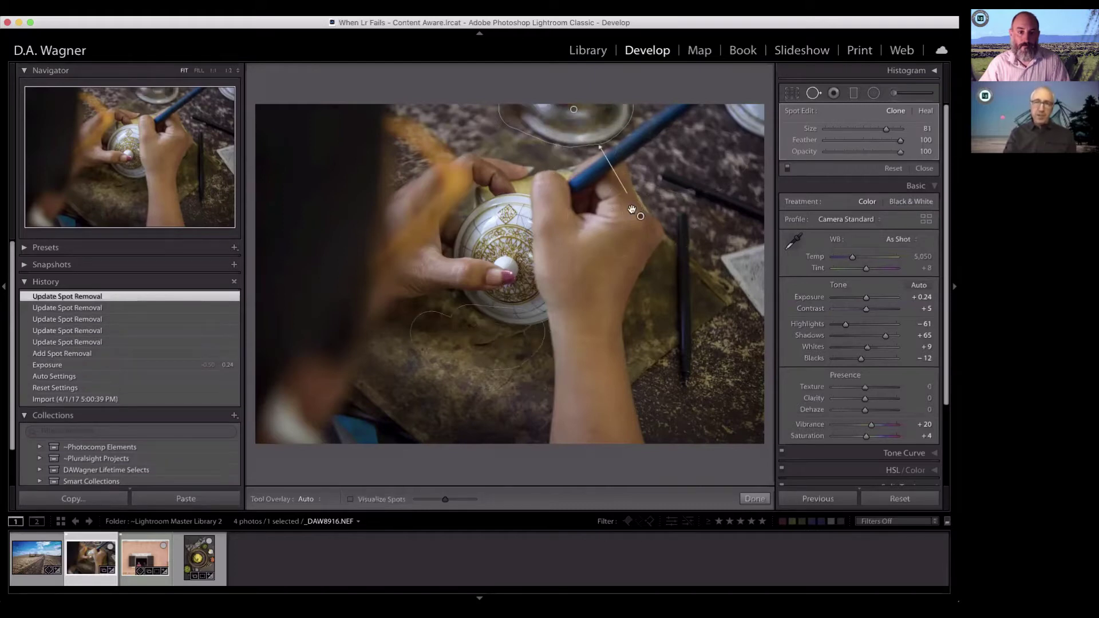
{"action": "key", "text": "slash"}
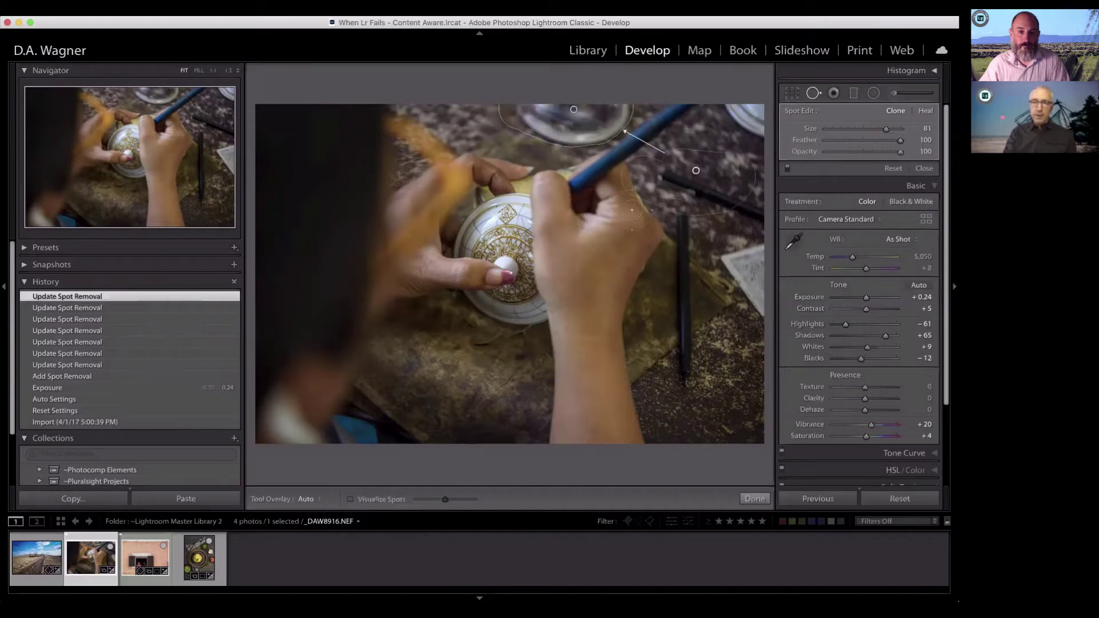
{"action": "key", "text": "slash"}
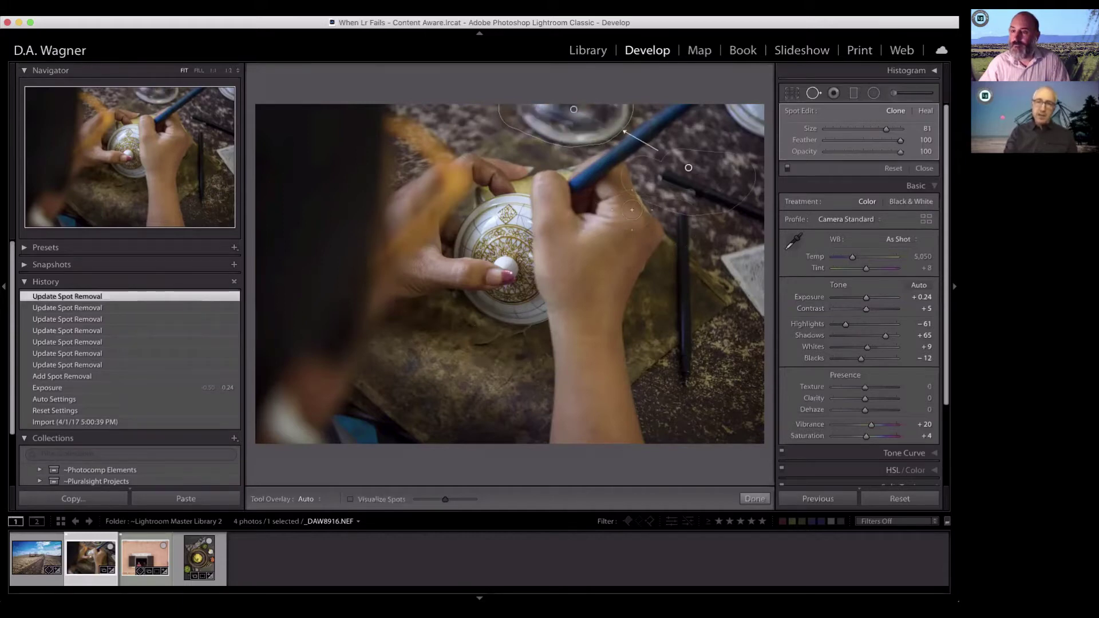
{"action": "key", "text": "slash"}
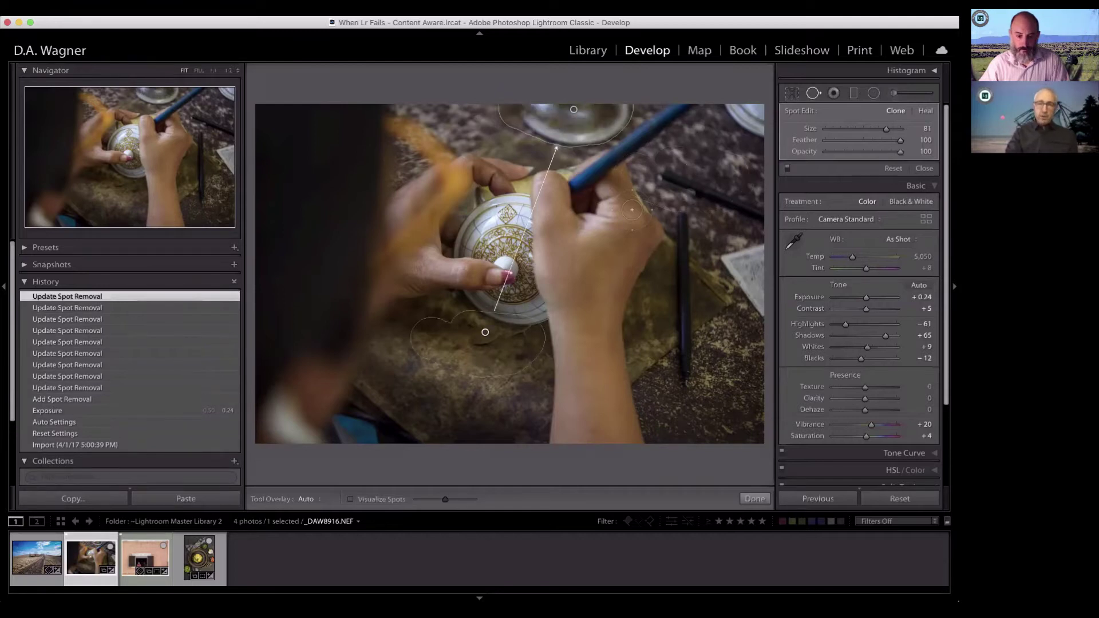
{"action": "key", "text": "slash"}
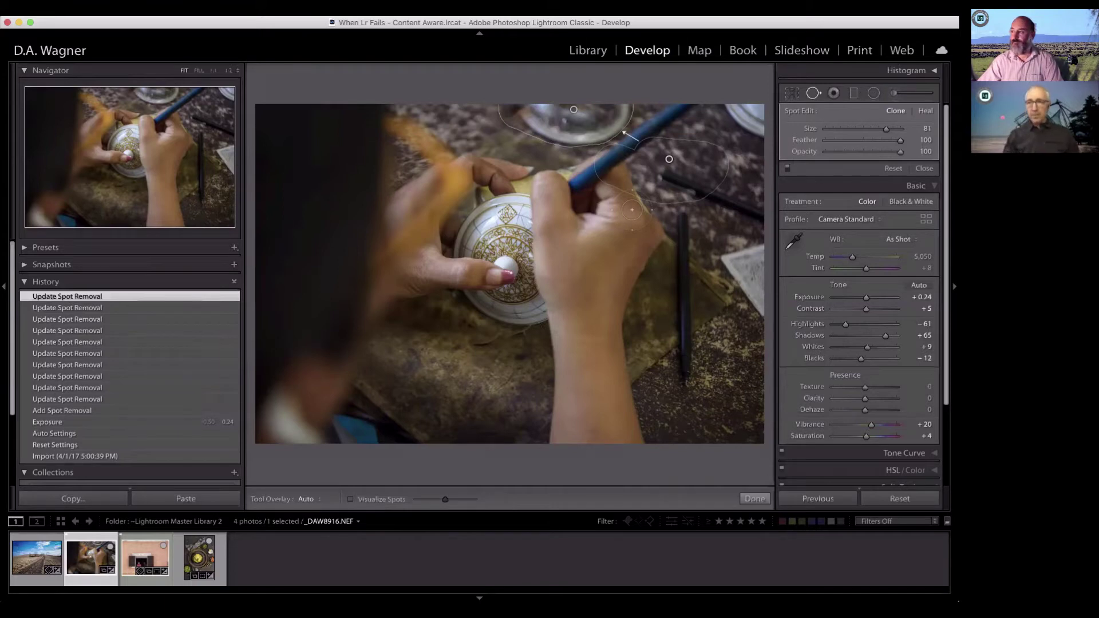
- Compare Heal with Clone on the dish spot, keep Heal, and move its source area onto the cloth below the painted lid
{"action": "left_click", "coordinate": [926, 112]}
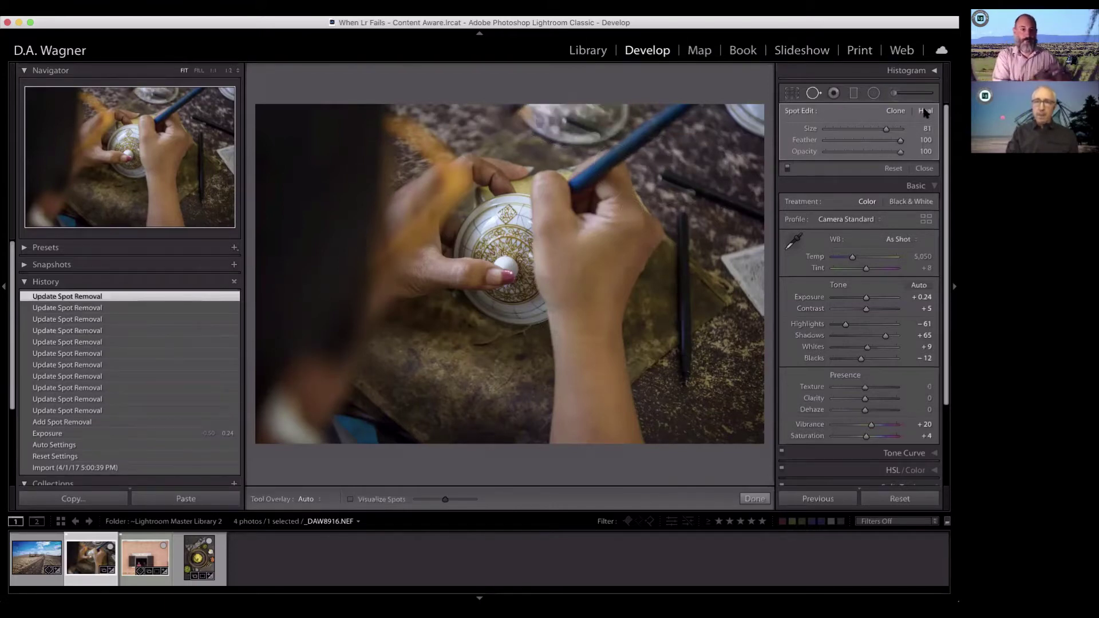
{"action": "left_click", "coordinate": [927, 112]}
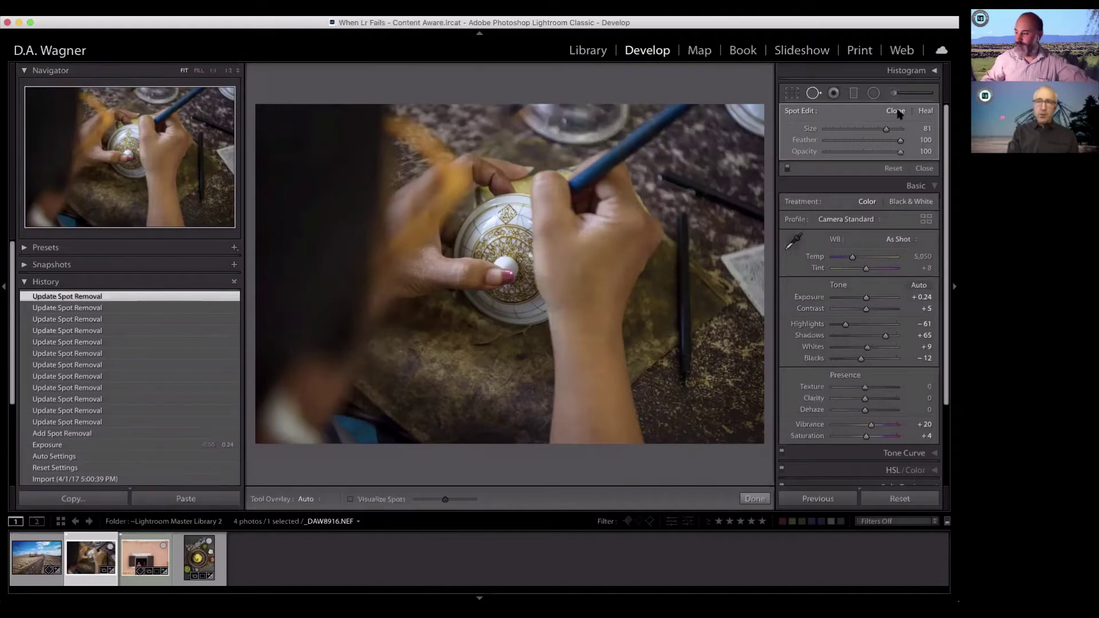
{"action": "left_click", "coordinate": [898, 111]}
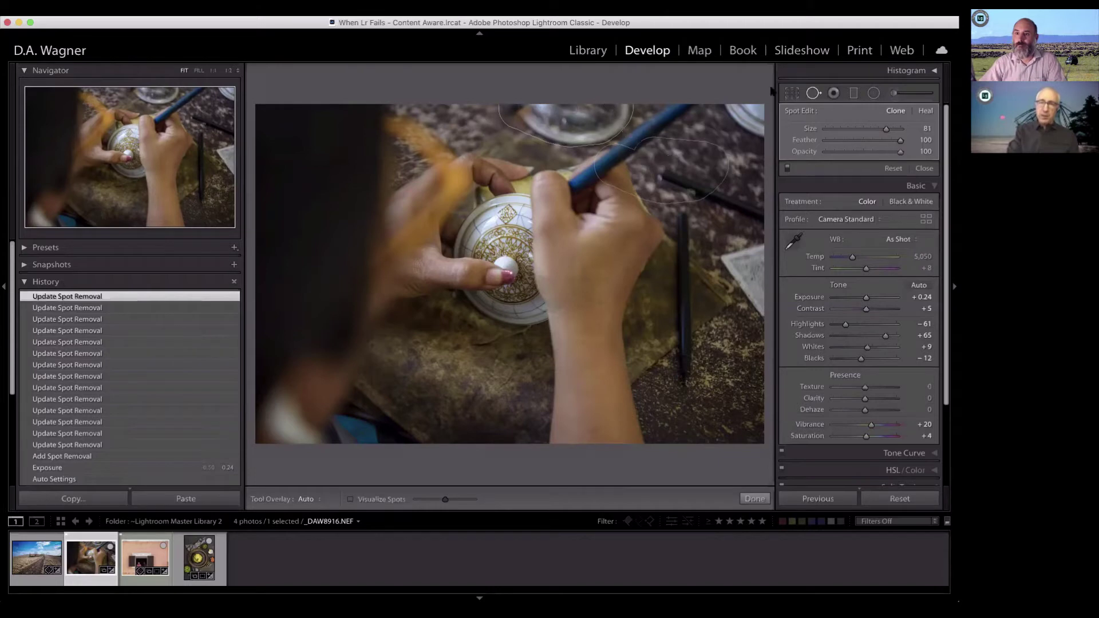
{"action": "left_click", "coordinate": [926, 111]}
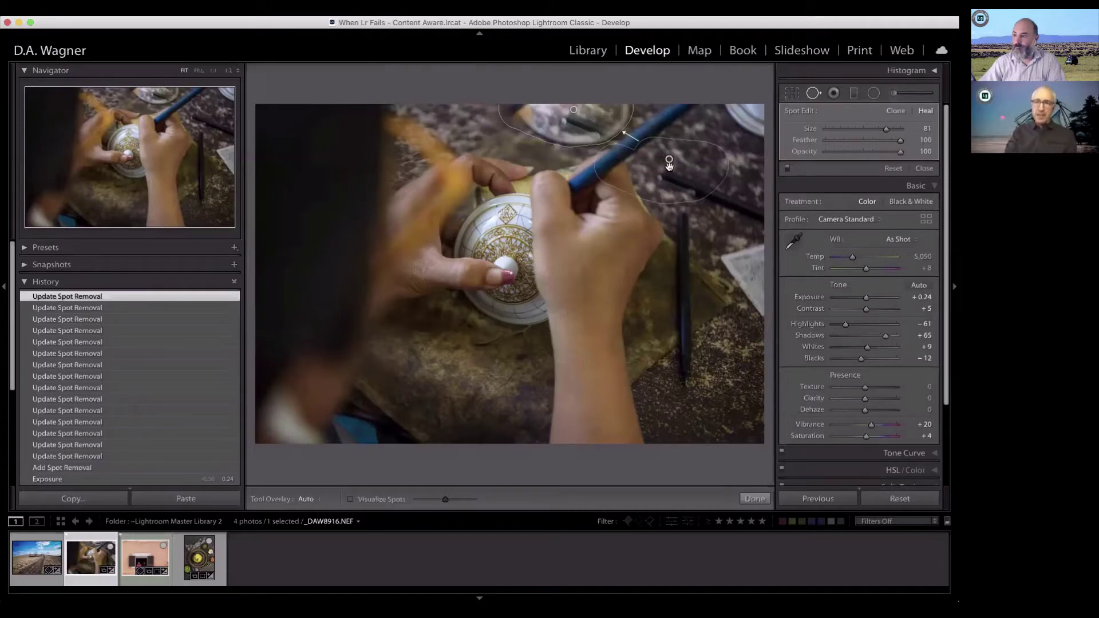
{"action": "mouse_move", "coordinate": [657, 166]}
{"action": "left_mouse_down"}
{"action": "mouse_move", "coordinate": [598, 226]}
{"action": "mouse_move", "coordinate": [579, 222]}
{"action": "mouse_move", "coordinate": [480, 347]}
{"action": "left_mouse_up"}
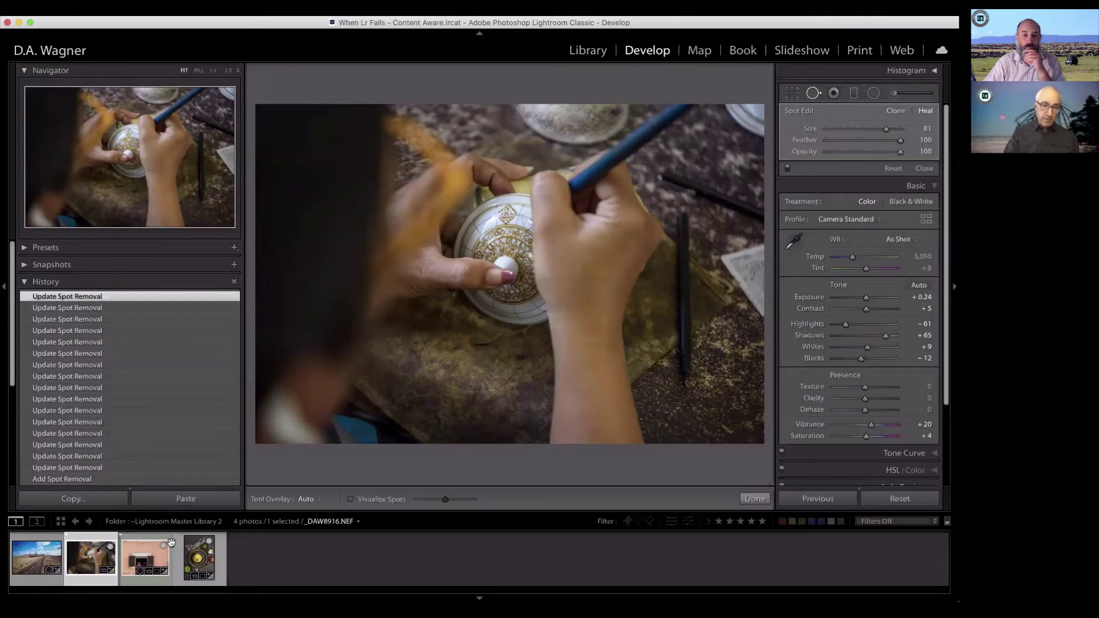
- In the window photo IMG_1256.CR2, heal out the striped horizontal pipe low on the wall using brush size 78 and feather 22
{"action": "key", "text": "Right"}
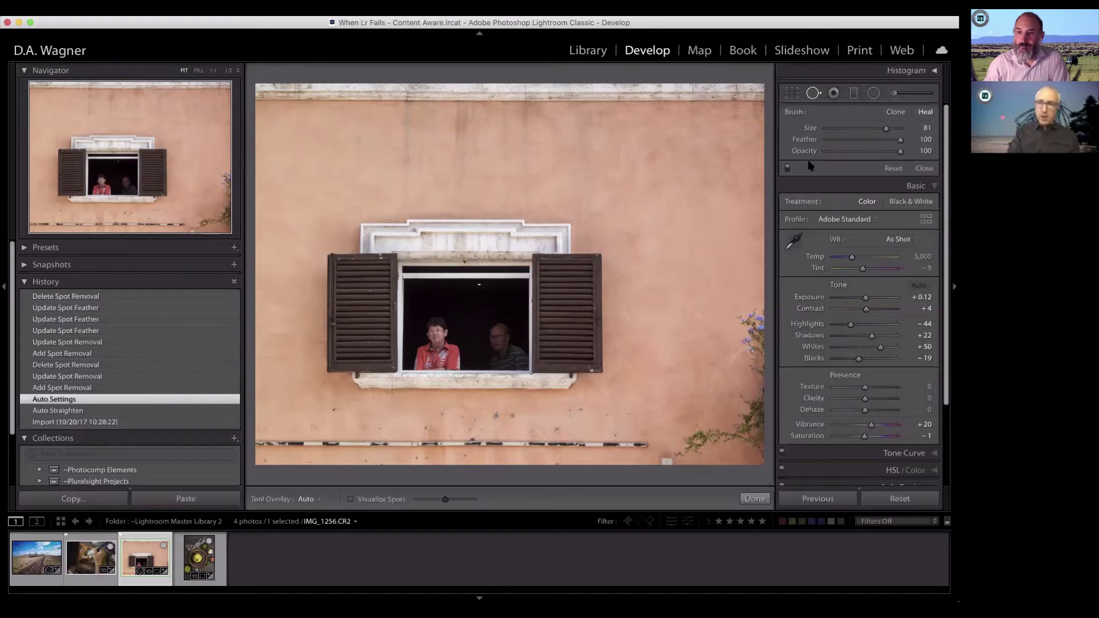
{"action": "left_click_drag", "start_coordinate": [901, 143], "coordinate": [843, 141]}
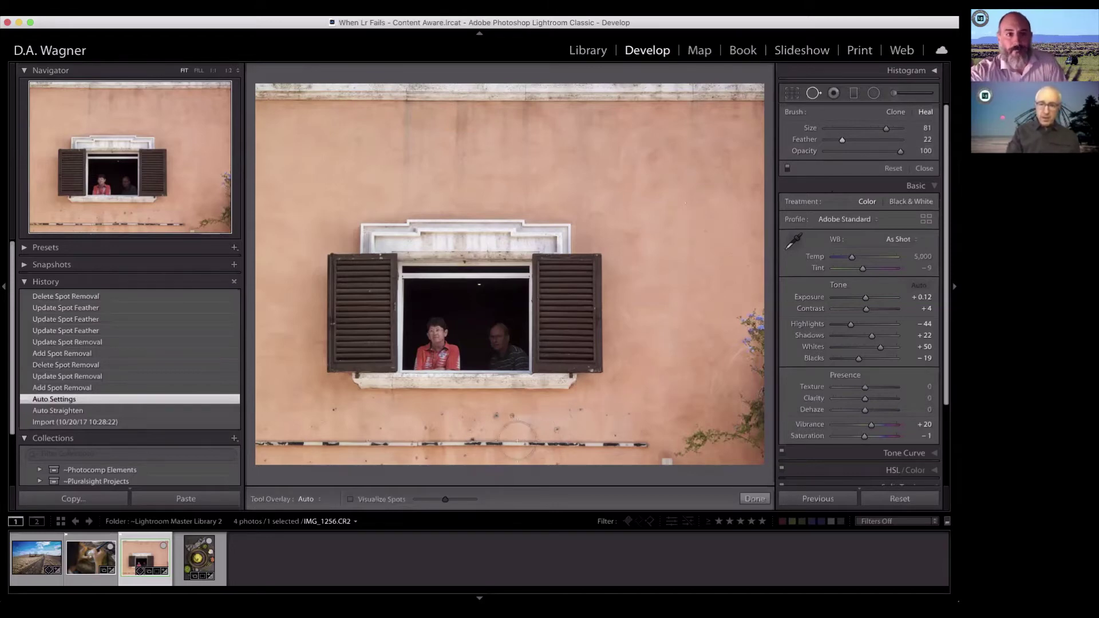
{"action": "scroll", "coordinate": [517, 440], "scroll_direction": "down", "scroll_amount": 1}
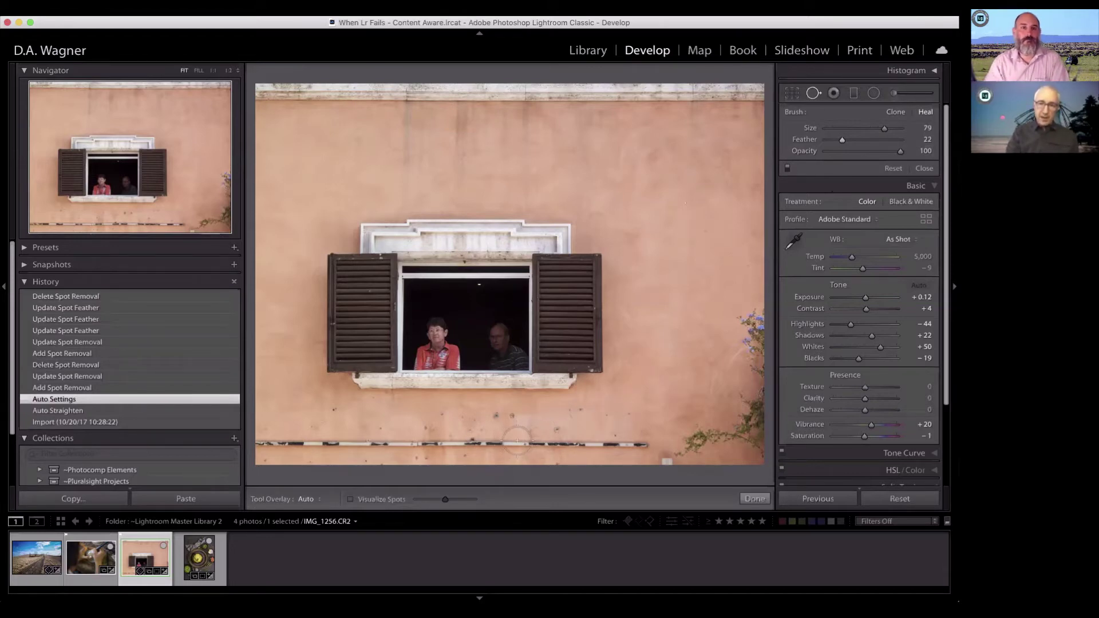
{"action": "scroll", "coordinate": [517, 441], "scroll_direction": "down", "scroll_amount": 1}
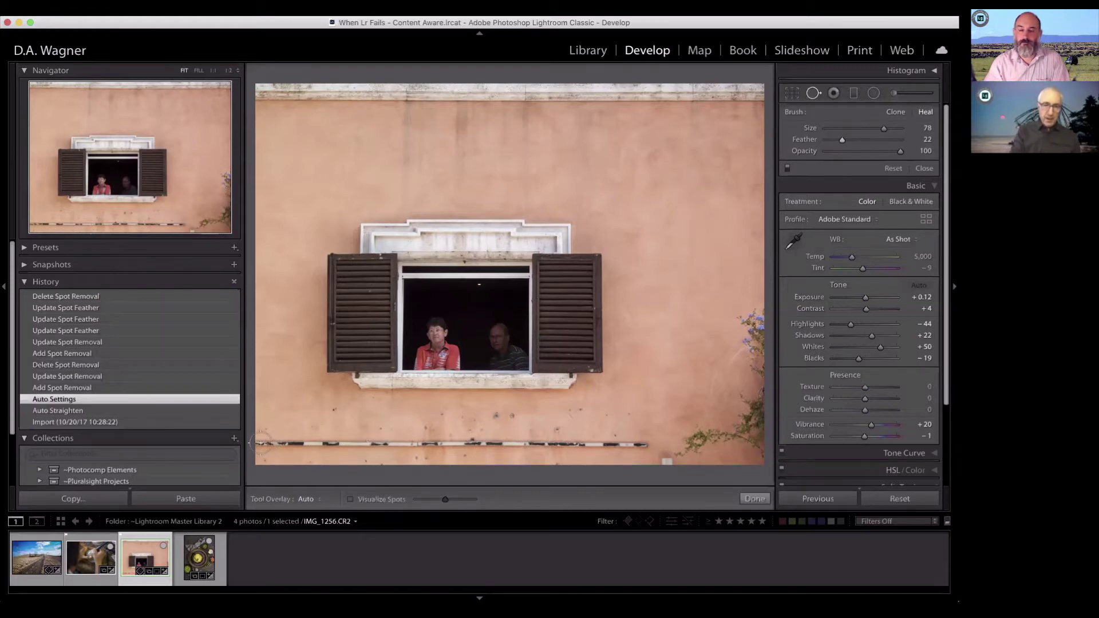
{"action": "mouse_move", "coordinate": [261, 443]}
{"action": "left_mouse_down"}
{"action": "mouse_move", "coordinate": [644, 443]}
{"action": "mouse_move", "coordinate": [664, 466]}
{"action": "left_mouse_up"}
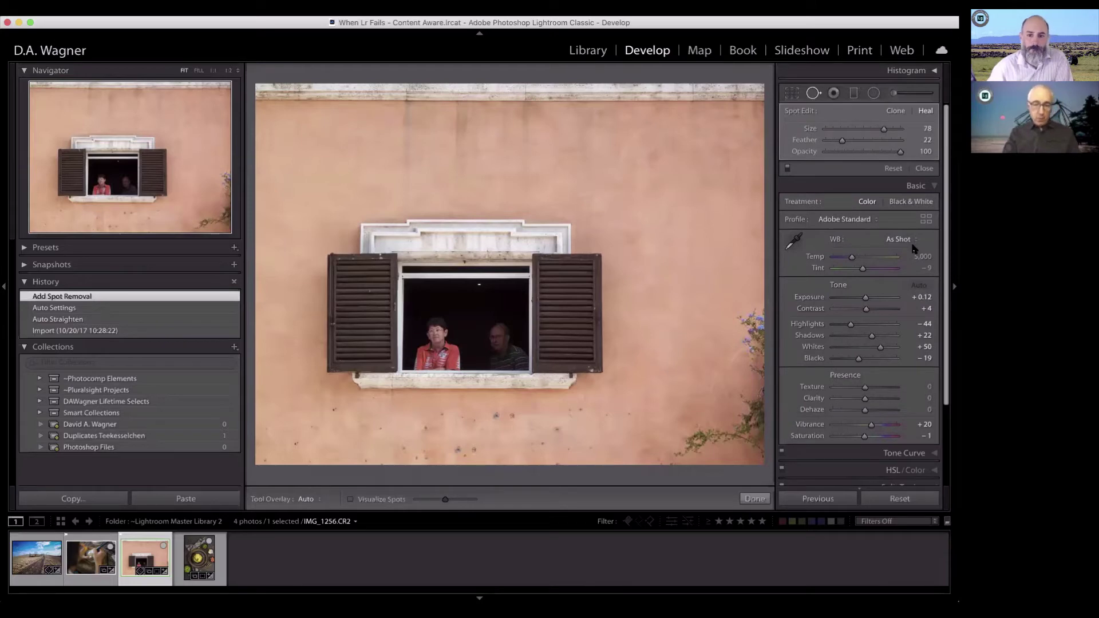
- Examine the retouched wall strip below the window at 1:1 and switch the spot edit to Clone
{"action": "left_click", "coordinate": [510, 439]}
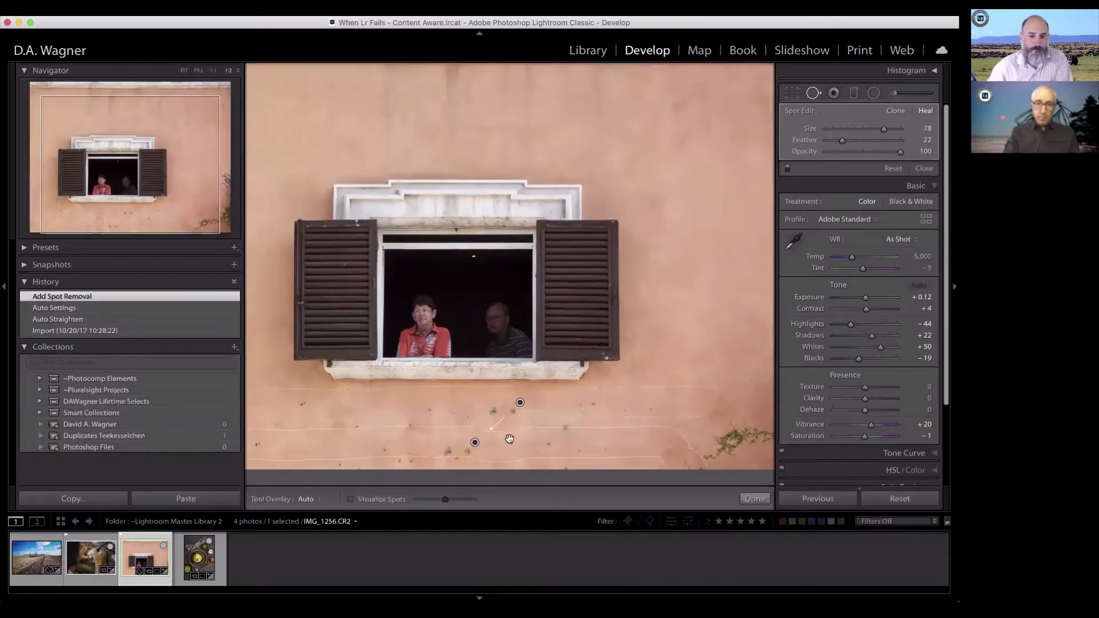
{"action": "left_click", "coordinate": [211, 71]}
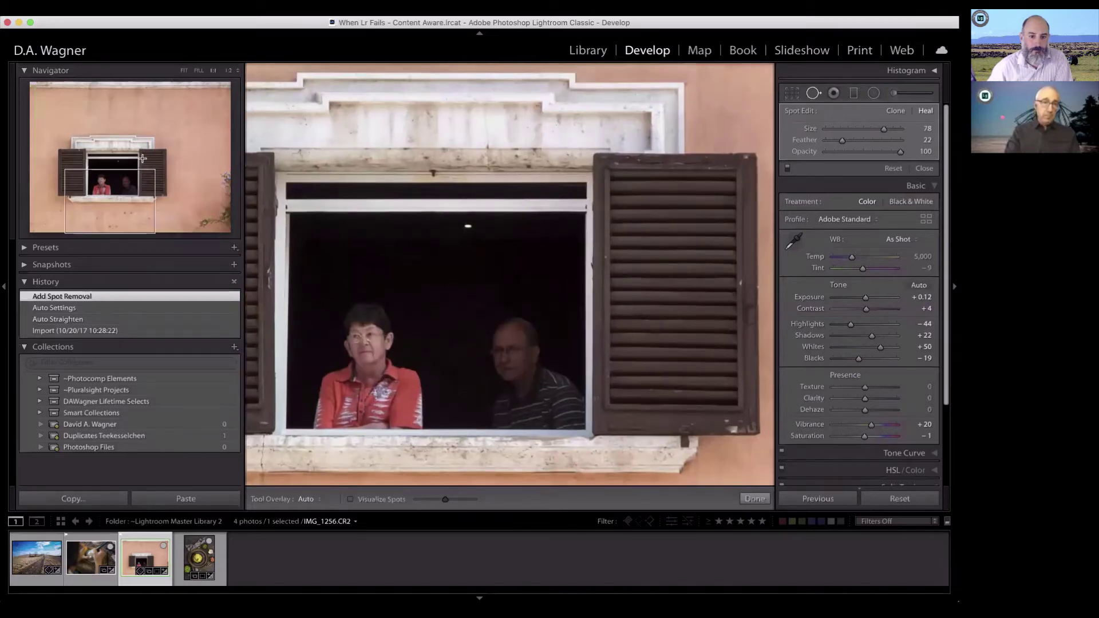
{"action": "left_click", "coordinate": [118, 197]}
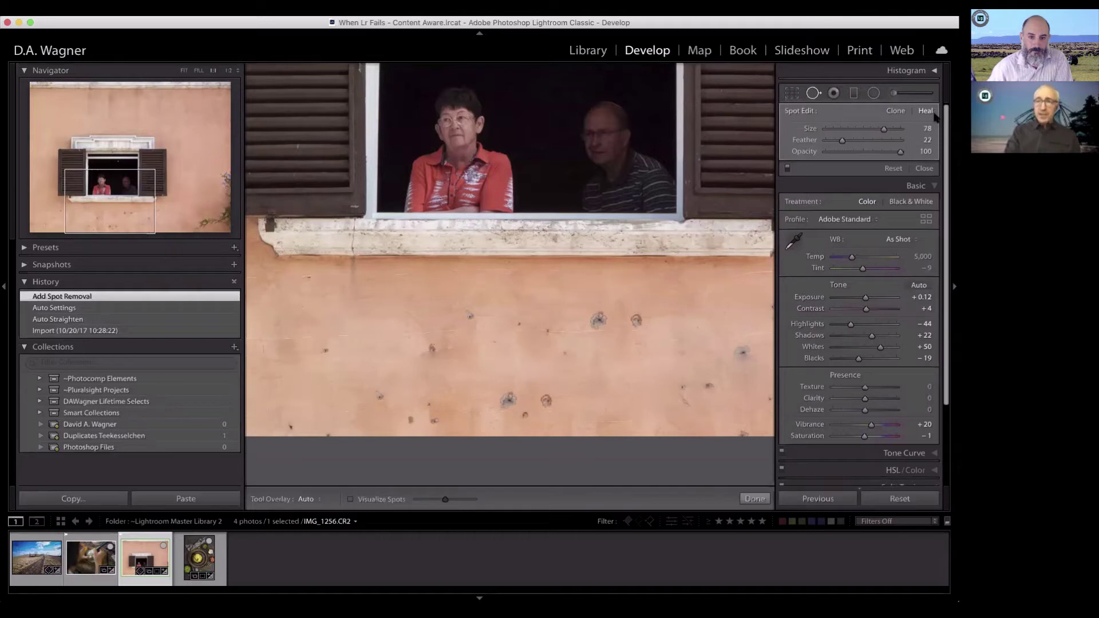
{"action": "left_click", "coordinate": [897, 111]}
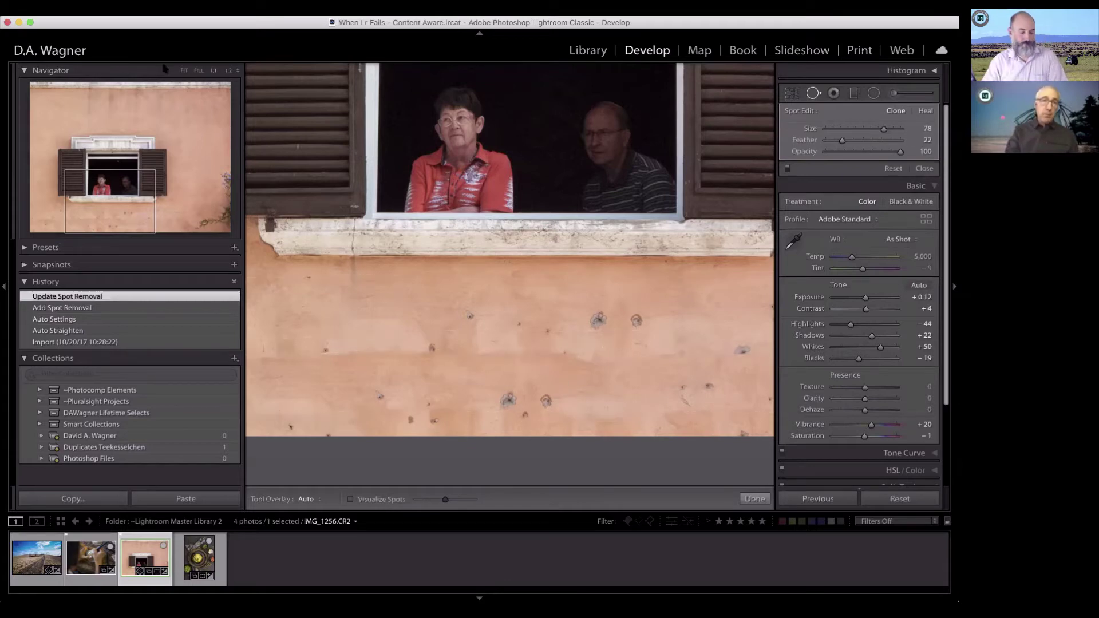
- Reposition the wall spot's source area and switch the spot edit back to Heal
{"action": "left_click", "coordinate": [184, 71]}
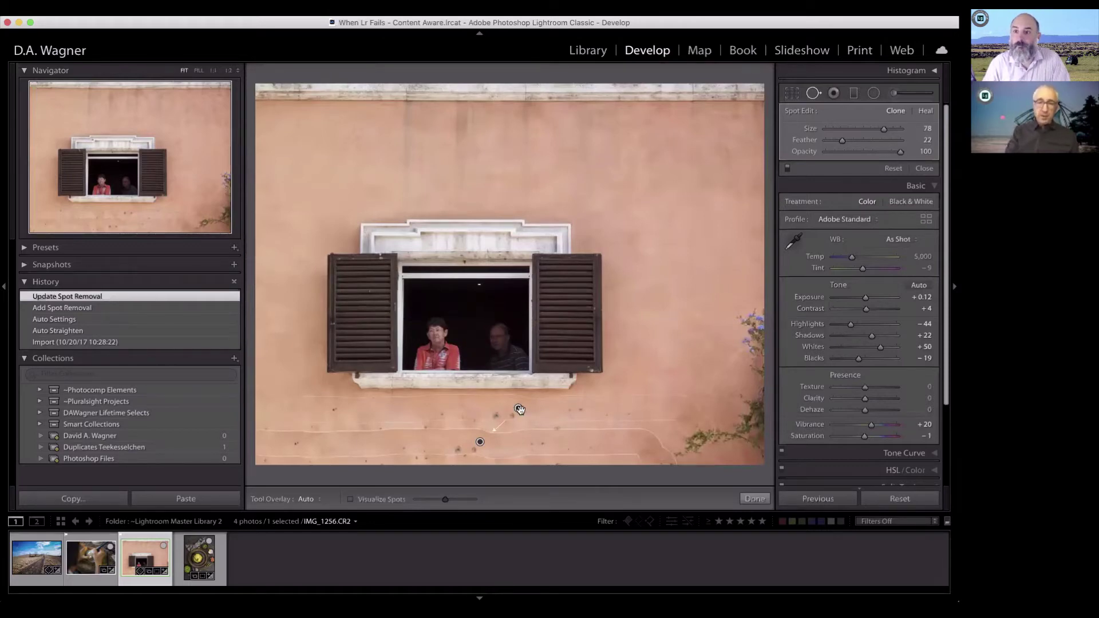
{"action": "left_click", "coordinate": [520, 410]}
{"action": "left_click_drag", "start_coordinate": [520, 409], "coordinate": [520, 410]}
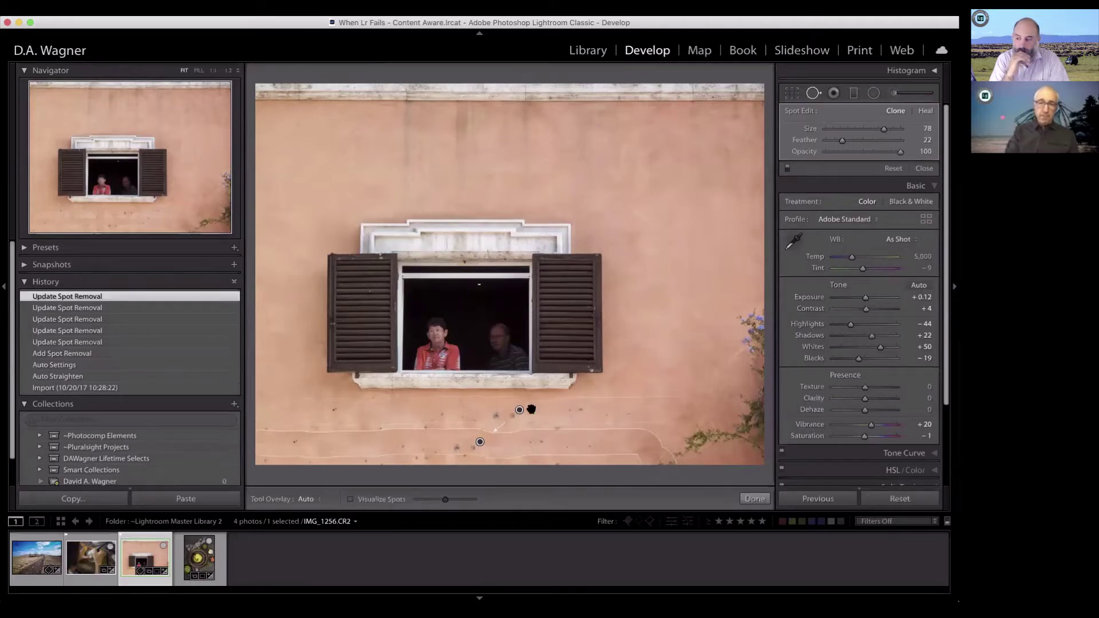
{"action": "mouse_move", "coordinate": [519, 408]}
{"action": "left_mouse_down"}
{"action": "mouse_move", "coordinate": [507, 320]}
{"action": "mouse_move", "coordinate": [511, 187]}
{"action": "mouse_move", "coordinate": [498, 184]}
{"action": "mouse_move", "coordinate": [497, 195]}
{"action": "left_mouse_up"}
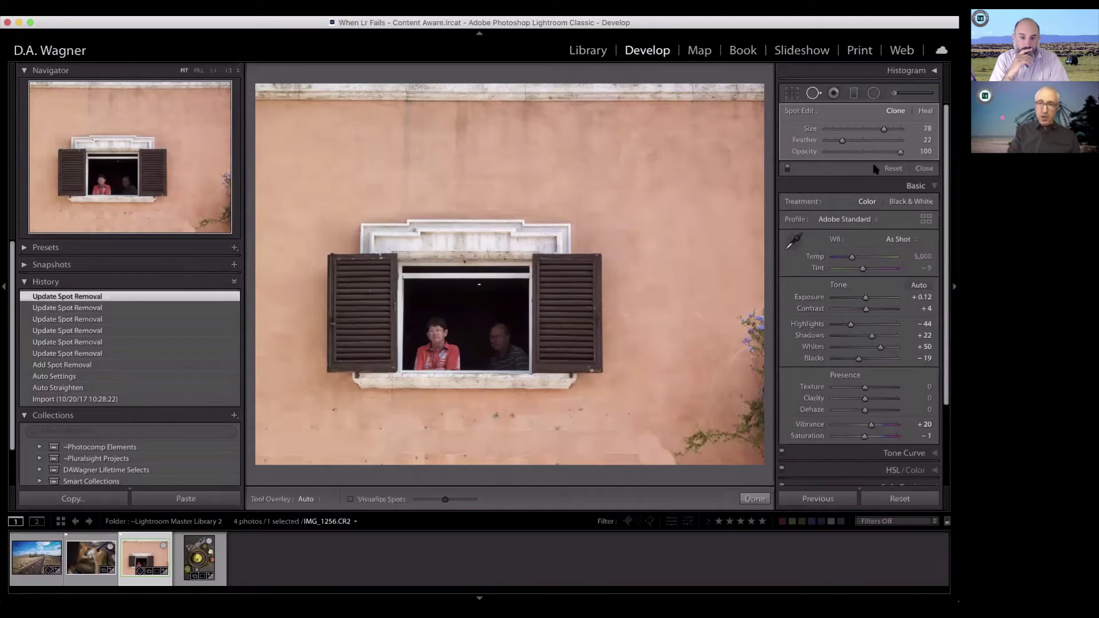
{"action": "left_click", "coordinate": [925, 112]}
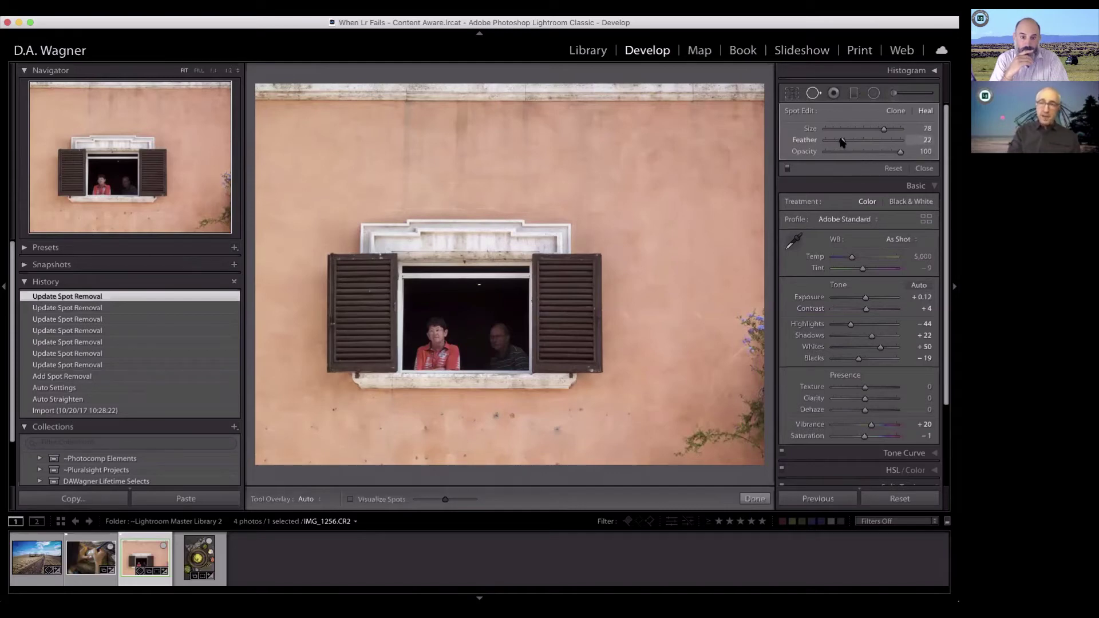
- Try feather values of 46 and 11 on the healed wall strip at 1:1, and settle on 40
{"action": "left_click_drag", "start_coordinate": [842, 141], "coordinate": [861, 141]}
{"action": "left_click", "coordinate": [150, 222]}
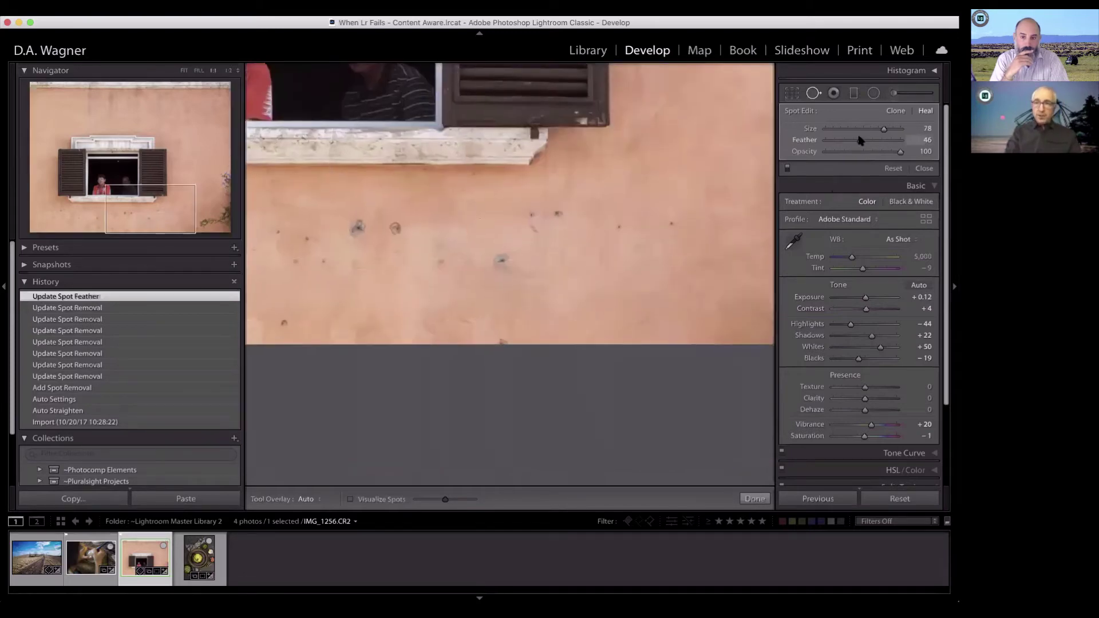
{"action": "left_click_drag", "start_coordinate": [859, 142], "coordinate": [834, 141]}
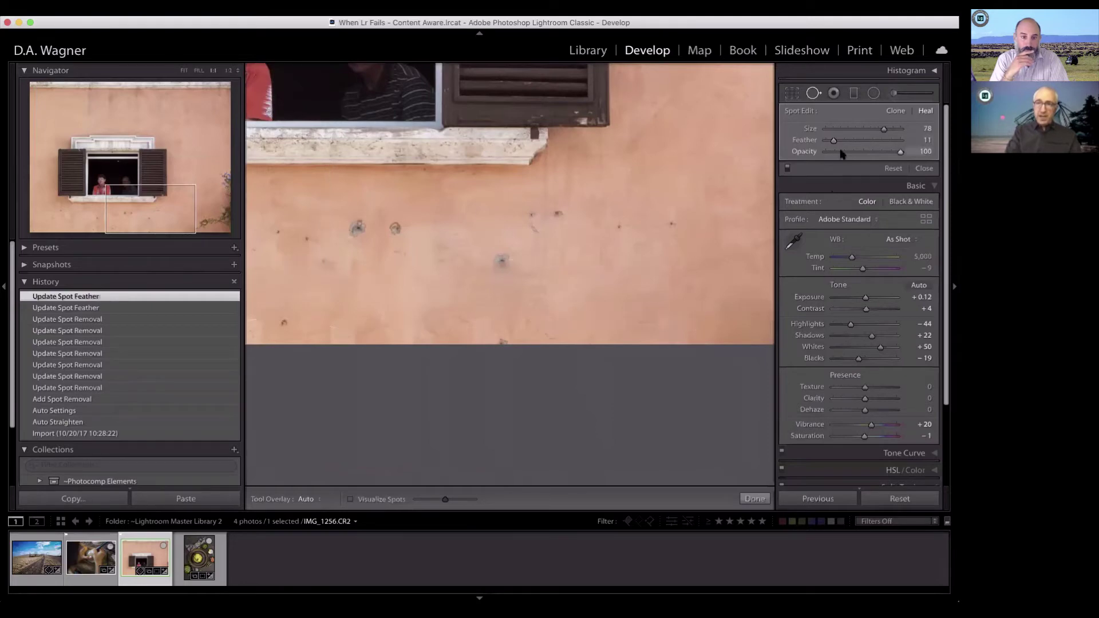
{"action": "left_click_drag", "start_coordinate": [835, 143], "coordinate": [858, 144]}
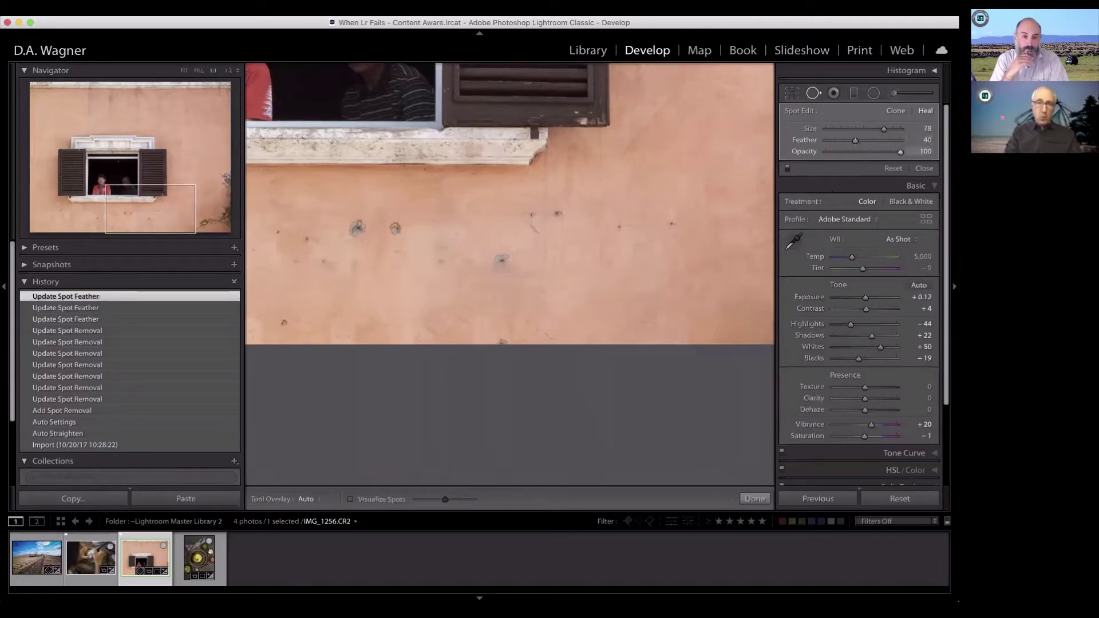
{"action": "left_click", "coordinate": [183, 71]}
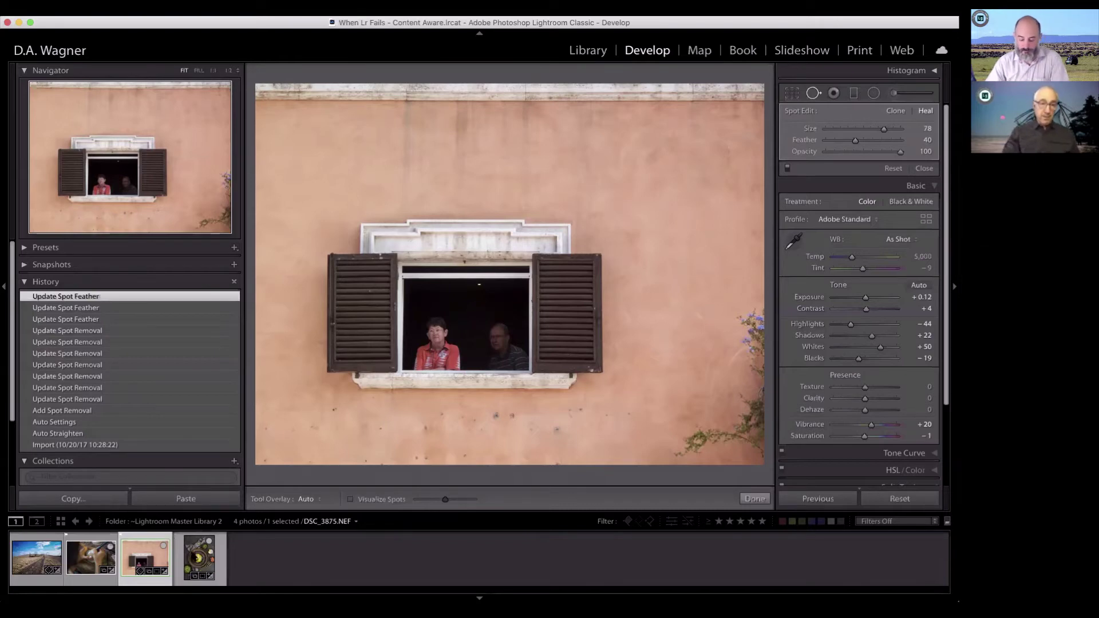
- In the food photo DSC_3875.NEF, heal over the green chili and leaves on the yellow rice using brush size 77 and feather 100
{"action": "left_click", "coordinate": [198, 559]}
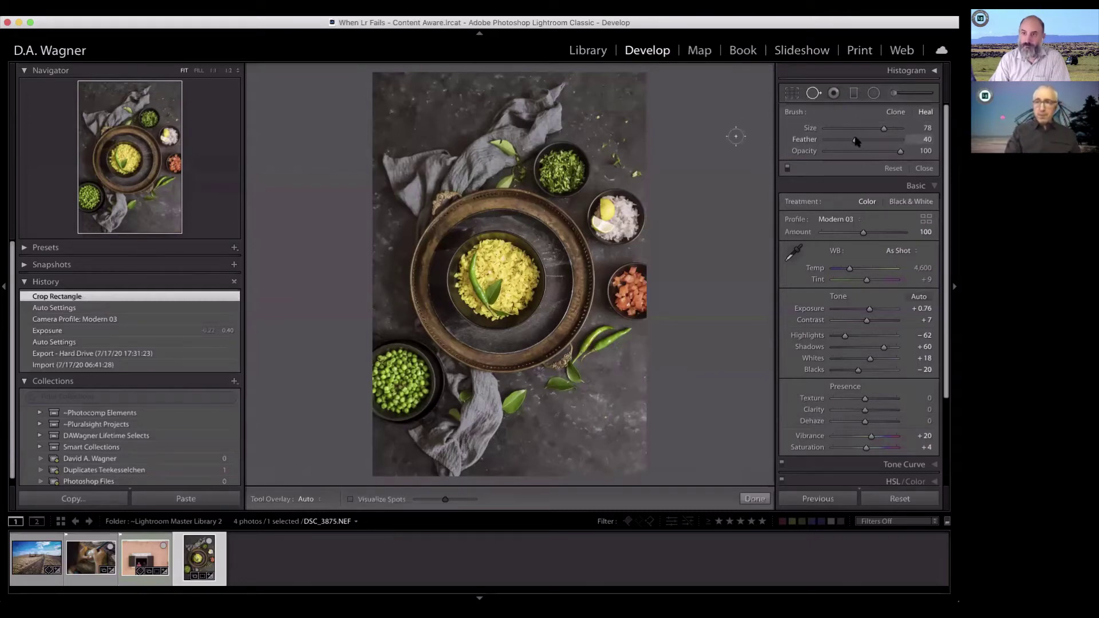
{"action": "left_click_drag", "start_coordinate": [855, 140], "coordinate": [901, 140]}
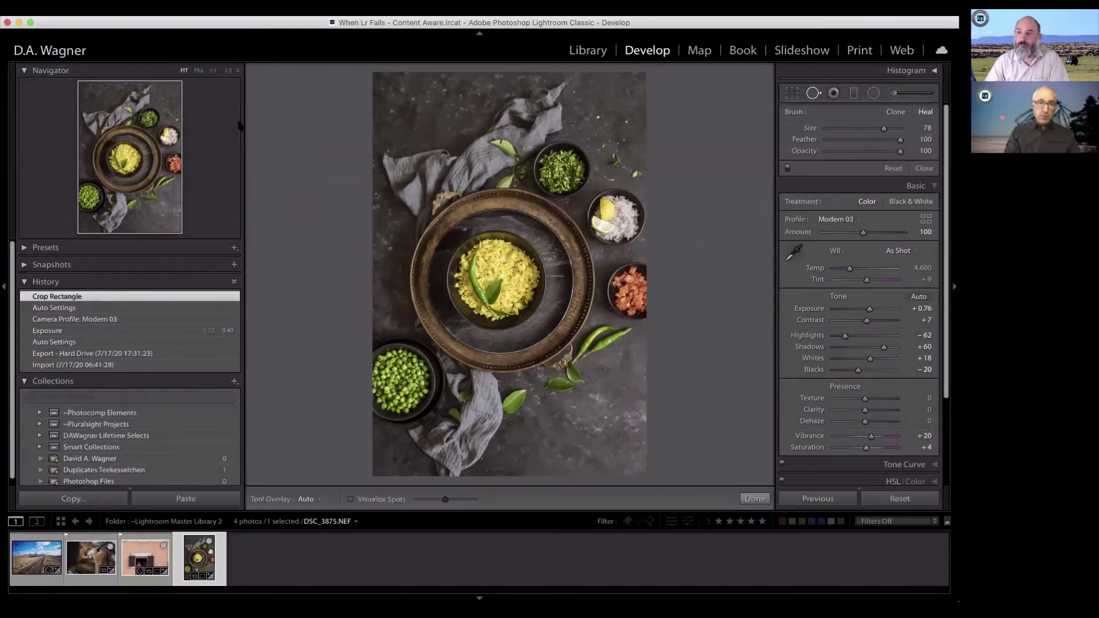
{"action": "left_click", "coordinate": [213, 71]}
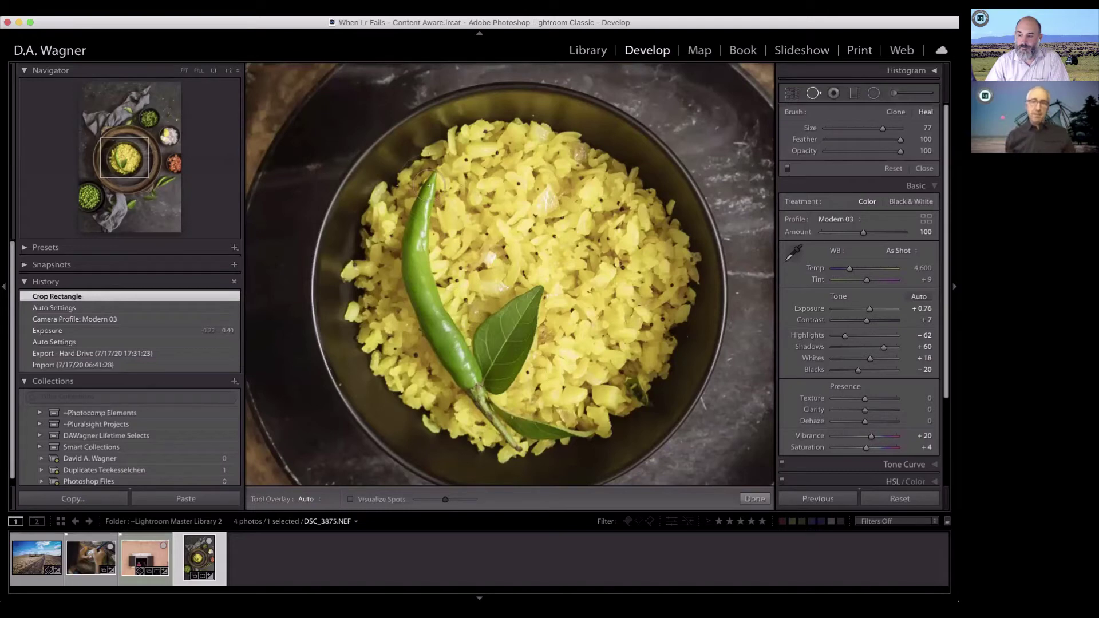
{"action": "mouse_move", "coordinate": [428, 189]}
{"action": "left_mouse_down"}
{"action": "mouse_move", "coordinate": [425, 272]}
{"action": "mouse_move", "coordinate": [452, 338]}
{"action": "mouse_move", "coordinate": [484, 371]}
{"action": "mouse_move", "coordinate": [498, 335]}
{"action": "mouse_move", "coordinate": [527, 306]}
{"action": "mouse_move", "coordinate": [489, 389]}
{"action": "mouse_move", "coordinate": [519, 420]}
{"action": "mouse_move", "coordinate": [569, 419]}
{"action": "left_mouse_up"}
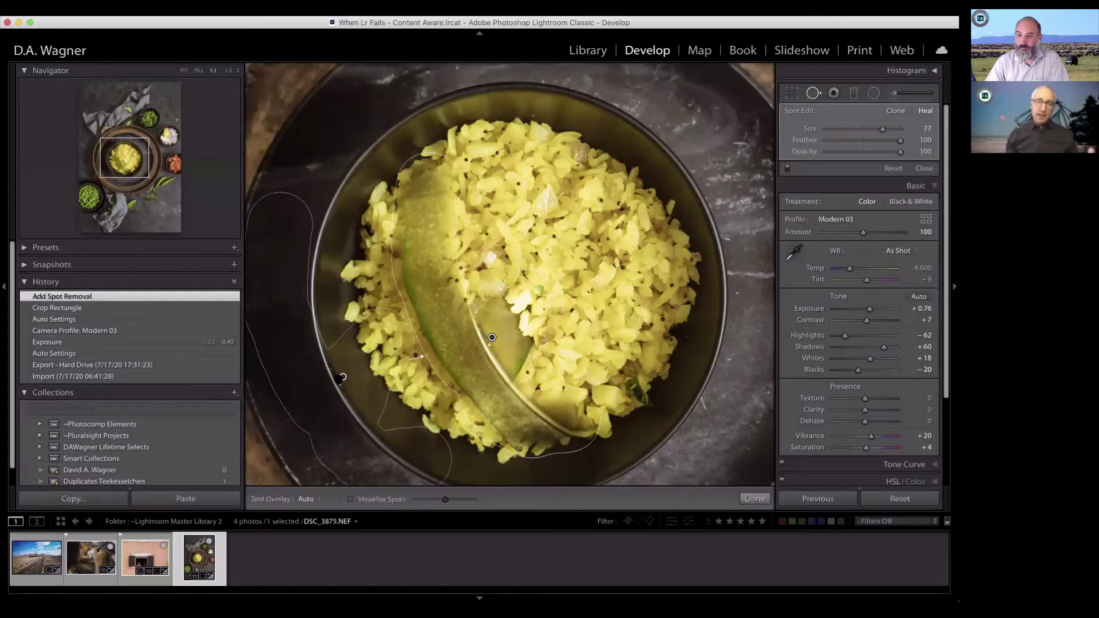
- Reposition the heal's source area over the yellow rice to try to cover the chili and leaves
{"action": "left_click_drag", "start_coordinate": [343, 377], "coordinate": [338, 380]}
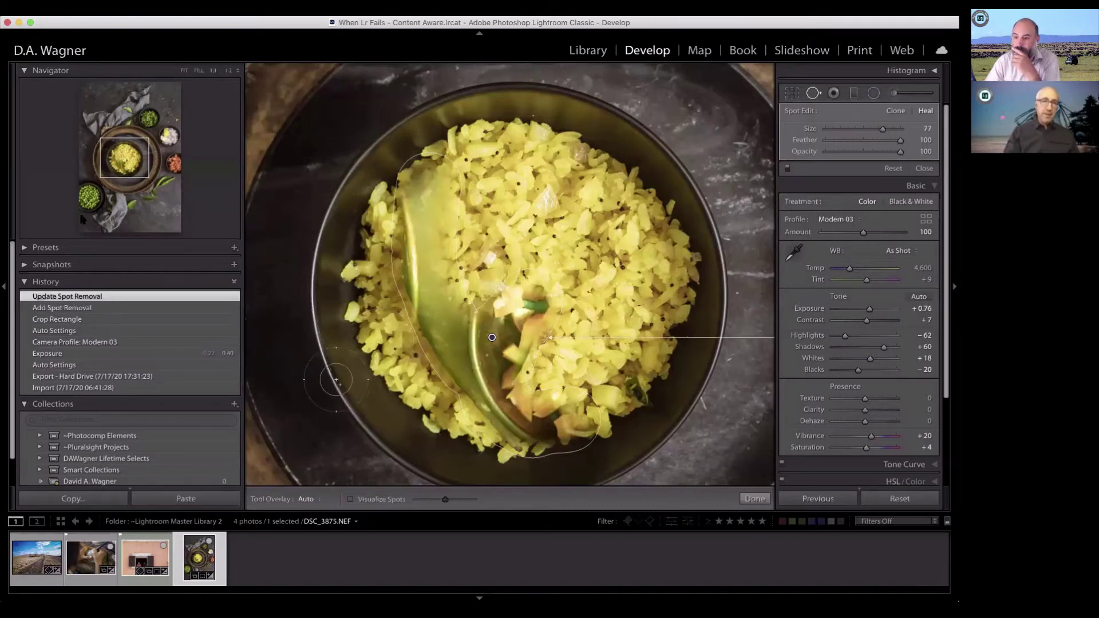
{"action": "left_click", "coordinate": [184, 71]}
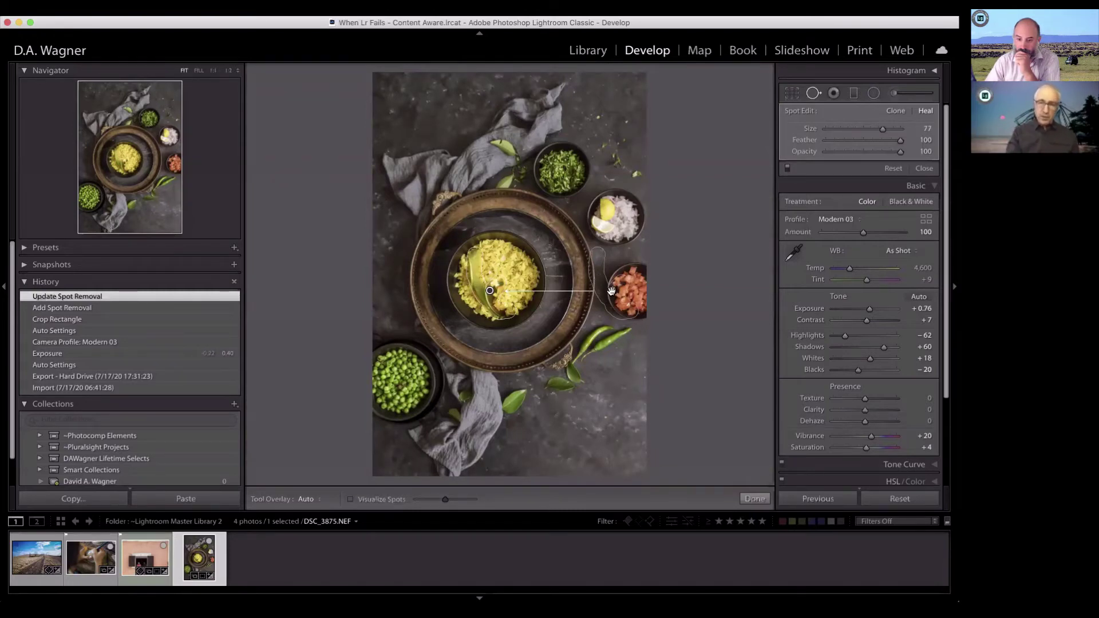
{"action": "left_click_drag", "start_coordinate": [606, 292], "coordinate": [512, 277]}
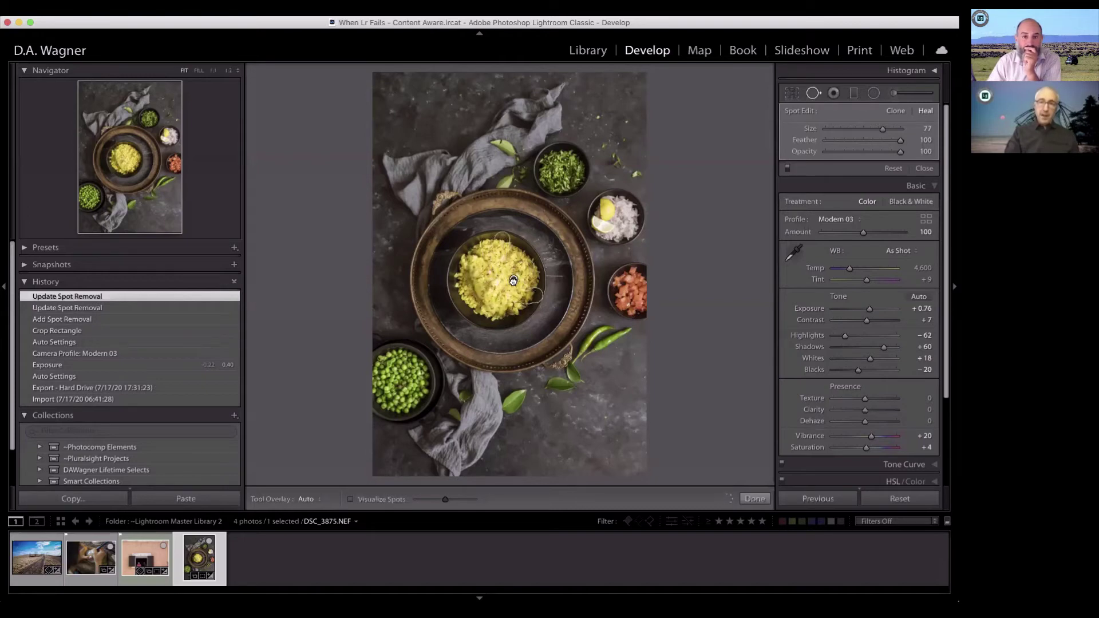
{"action": "left_click_drag", "start_coordinate": [516, 278], "coordinate": [513, 281]}
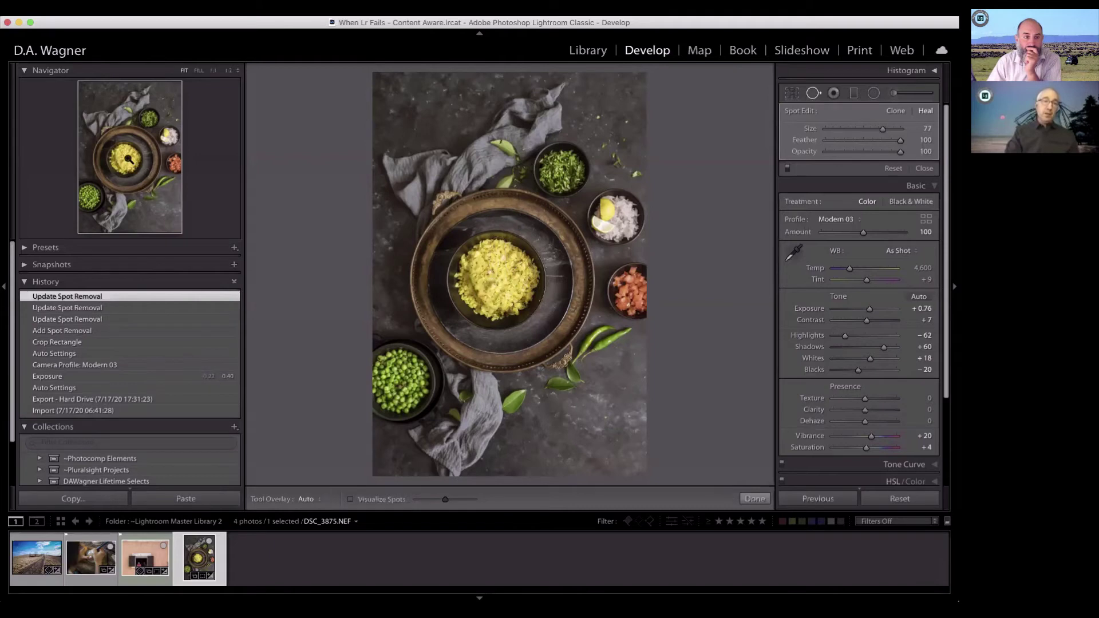
- Try a feather of 53 on the healed rice at 1:1, and delete the spot removal
{"action": "left_click", "coordinate": [127, 159]}
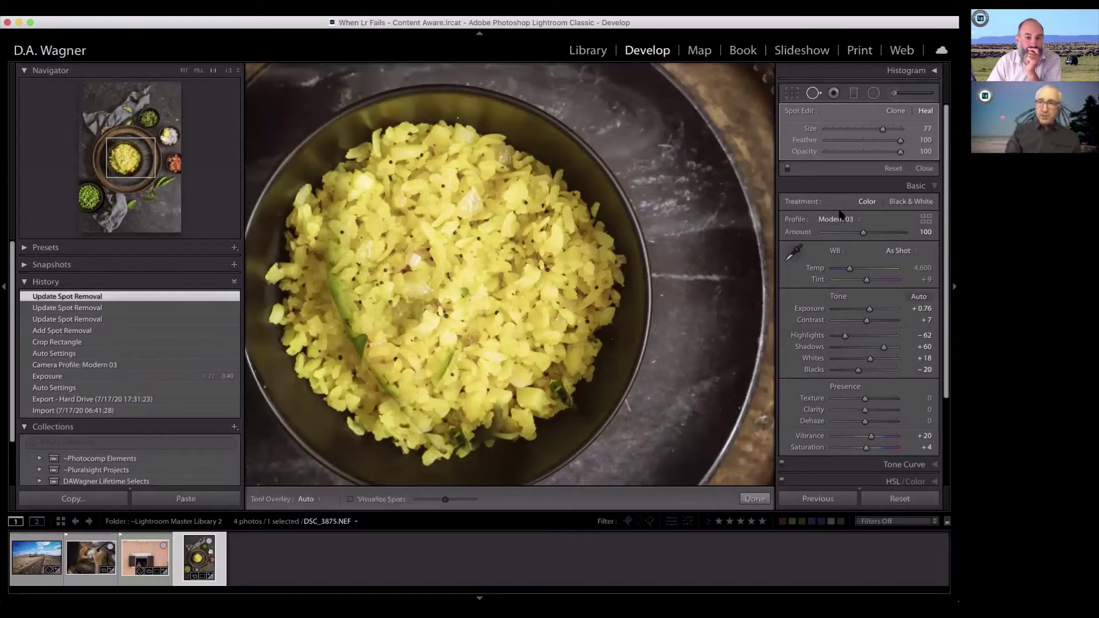
{"action": "left_click_drag", "start_coordinate": [901, 140], "coordinate": [866, 141]}
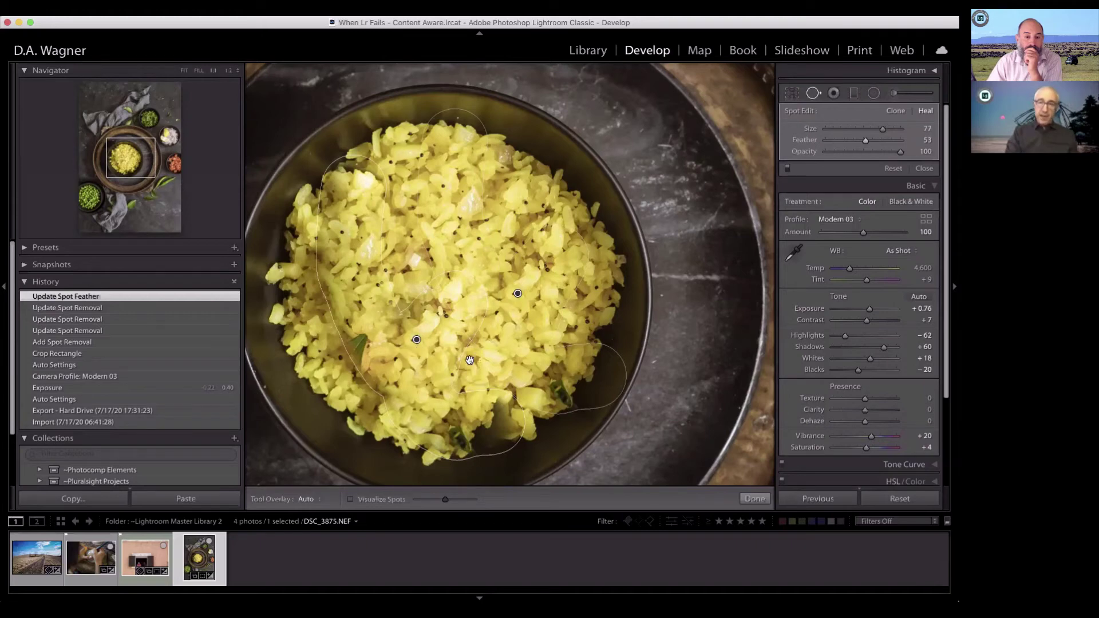
{"action": "key", "text": "Delete"}
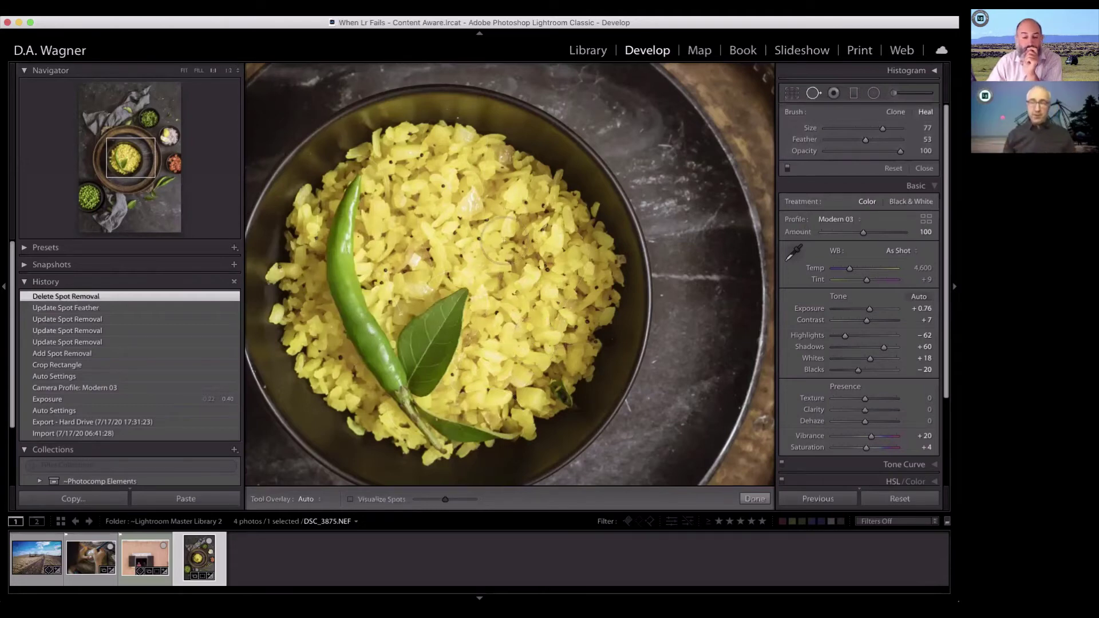
- Send the food photo to Adobe Photoshop 2020 for editing
{"action": "right_click", "coordinate": [504, 243]}
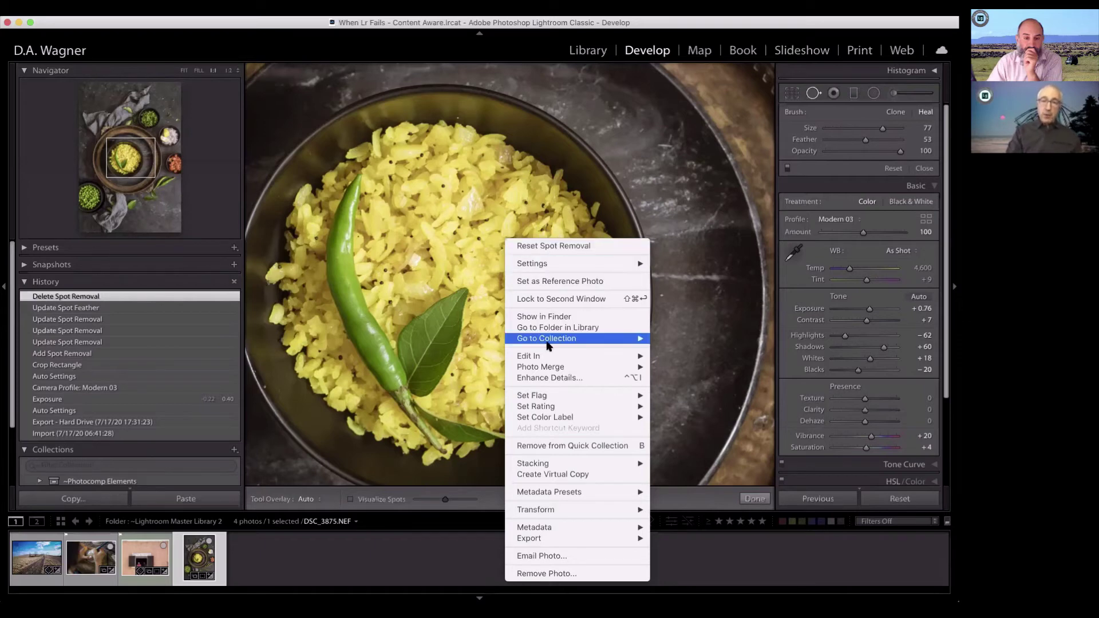
{"action": "mouse_move", "coordinate": [544, 359]}
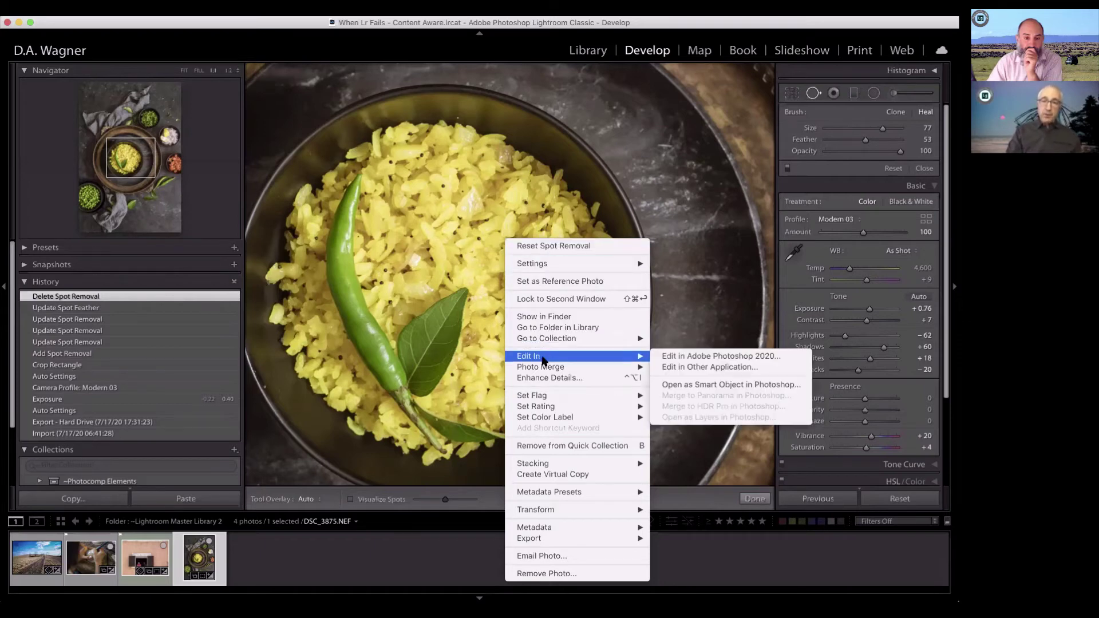
{"action": "left_click", "coordinate": [689, 357]}
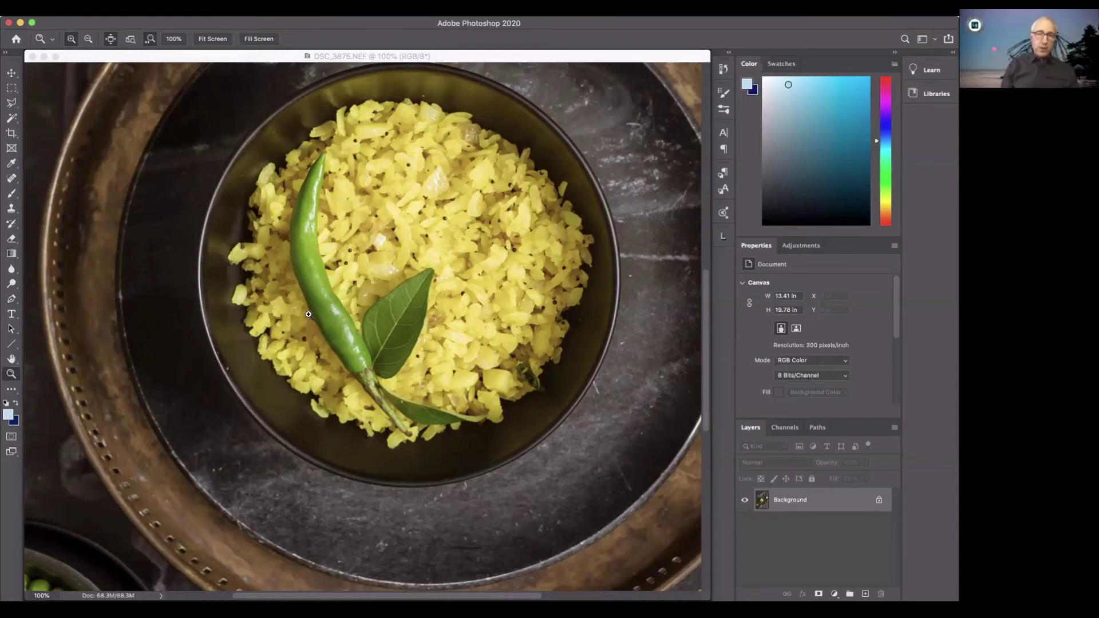
- Draw a loose freehand Lasso selection around the green chili and the leaves on the rice
{"action": "left_click", "coordinate": [14, 105]}
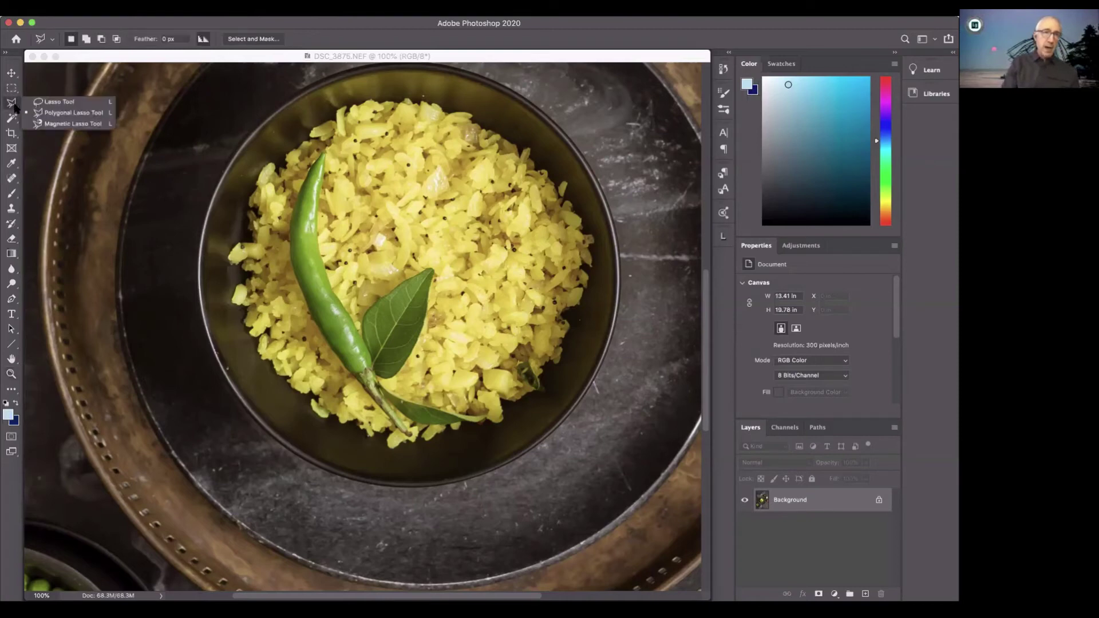
{"action": "left_click", "coordinate": [84, 102]}
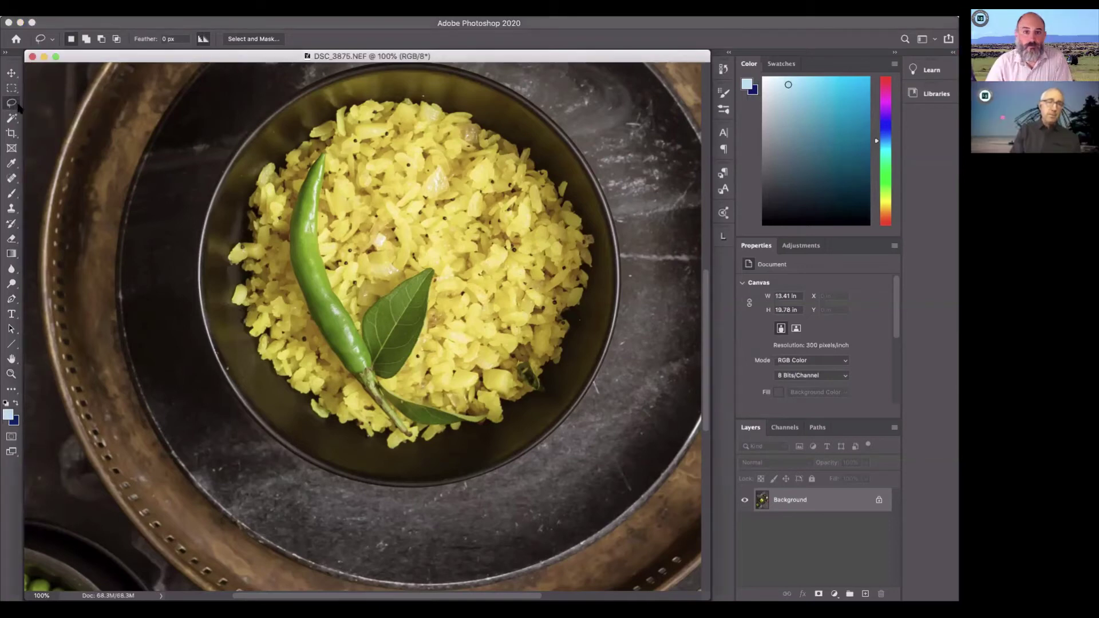
{"action": "left_click", "coordinate": [14, 106]}
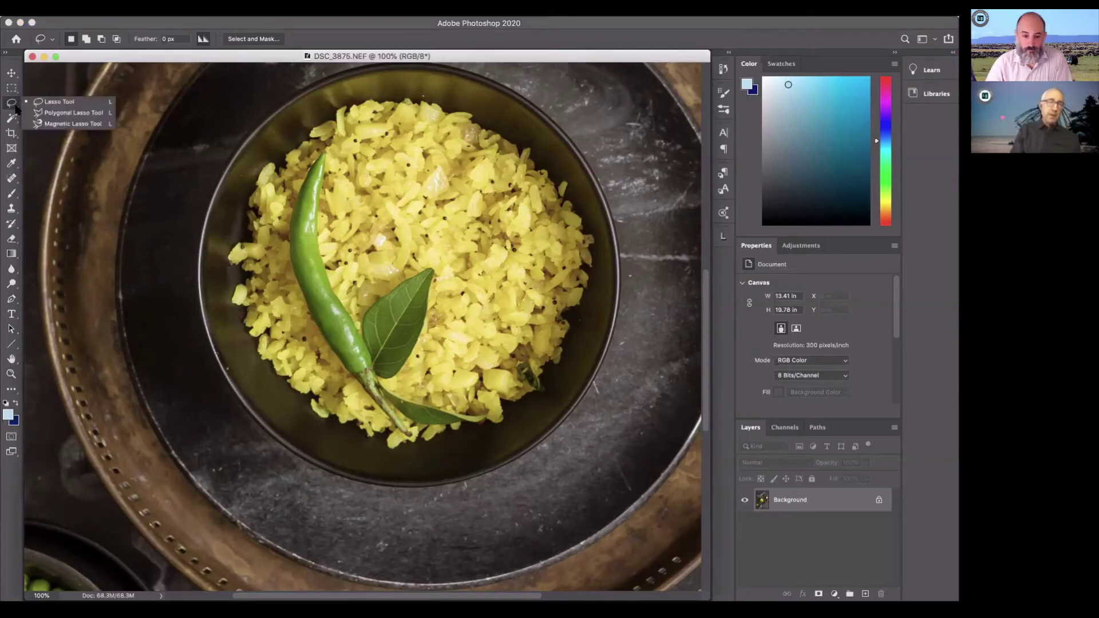
{"action": "left_click", "coordinate": [62, 104]}
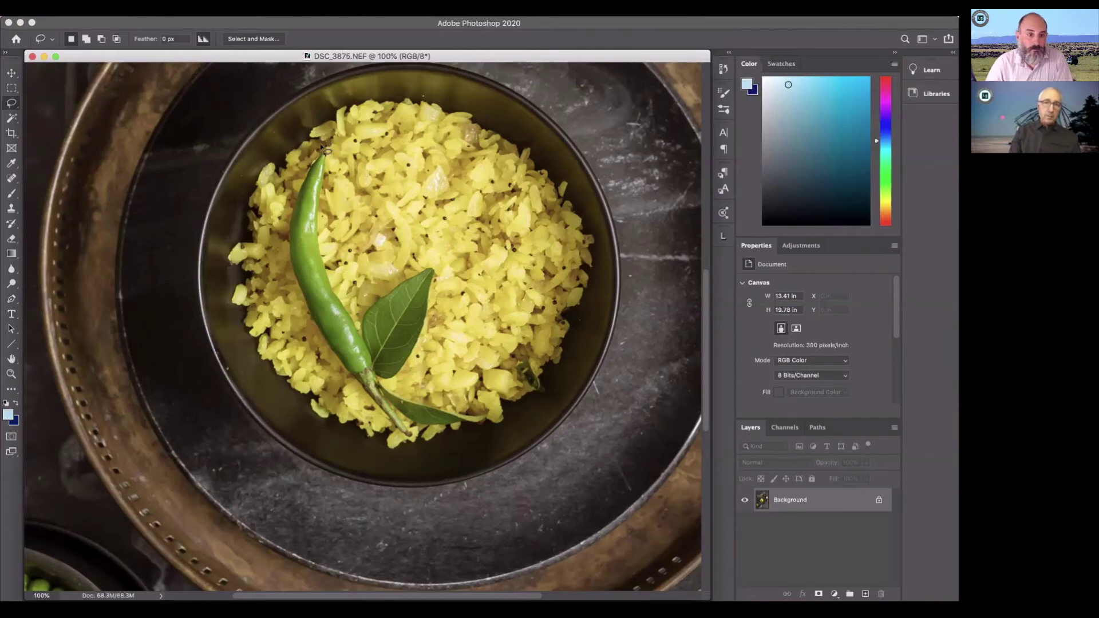
{"action": "mouse_move", "coordinate": [322, 148]}
{"action": "left_mouse_down"}
{"action": "mouse_move", "coordinate": [285, 224]}
{"action": "mouse_move", "coordinate": [287, 271]}
{"action": "mouse_move", "coordinate": [363, 416]}
{"action": "mouse_move", "coordinate": [412, 446]}
{"action": "mouse_move", "coordinate": [490, 419]}
{"action": "mouse_move", "coordinate": [491, 405]}
{"action": "mouse_move", "coordinate": [449, 404]}
{"action": "mouse_move", "coordinate": [400, 380]}
{"action": "mouse_move", "coordinate": [433, 325]}
{"action": "mouse_move", "coordinate": [441, 268]}
{"action": "mouse_move", "coordinate": [409, 271]}
{"action": "mouse_move", "coordinate": [367, 308]}
{"action": "left_mouse_up"}
{"action": "mouse_move", "coordinate": [359, 304]}
{"action": "left_mouse_down"}
{"action": "mouse_move", "coordinate": [340, 281]}
{"action": "mouse_move", "coordinate": [330, 189]}
{"action": "left_mouse_up"}
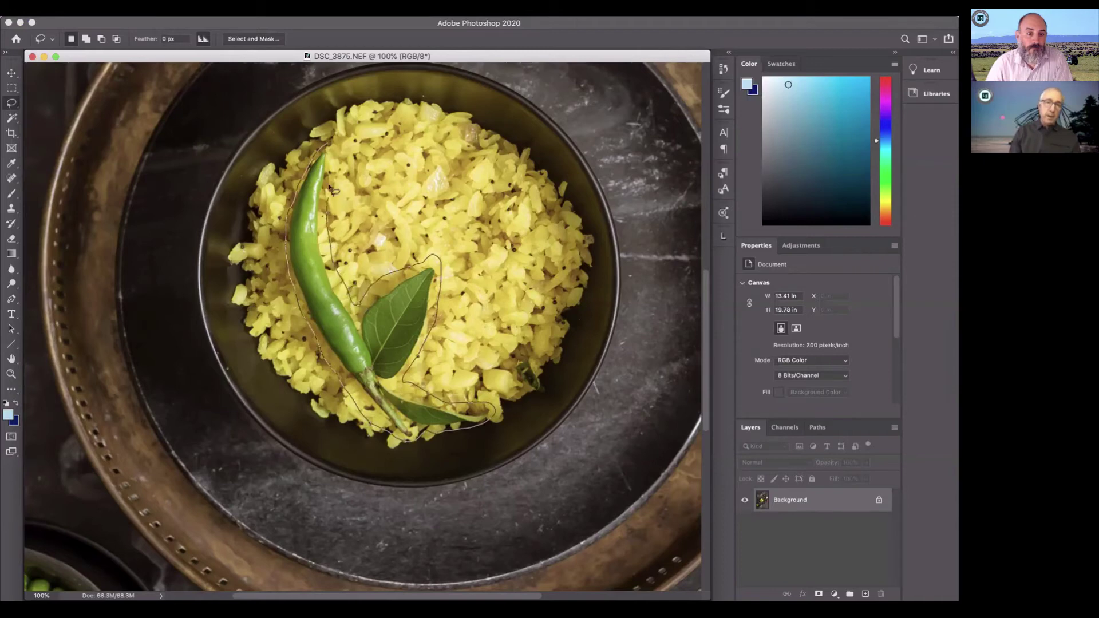
{"action": "left_click_drag", "start_coordinate": [334, 143], "coordinate": [334, 143]}
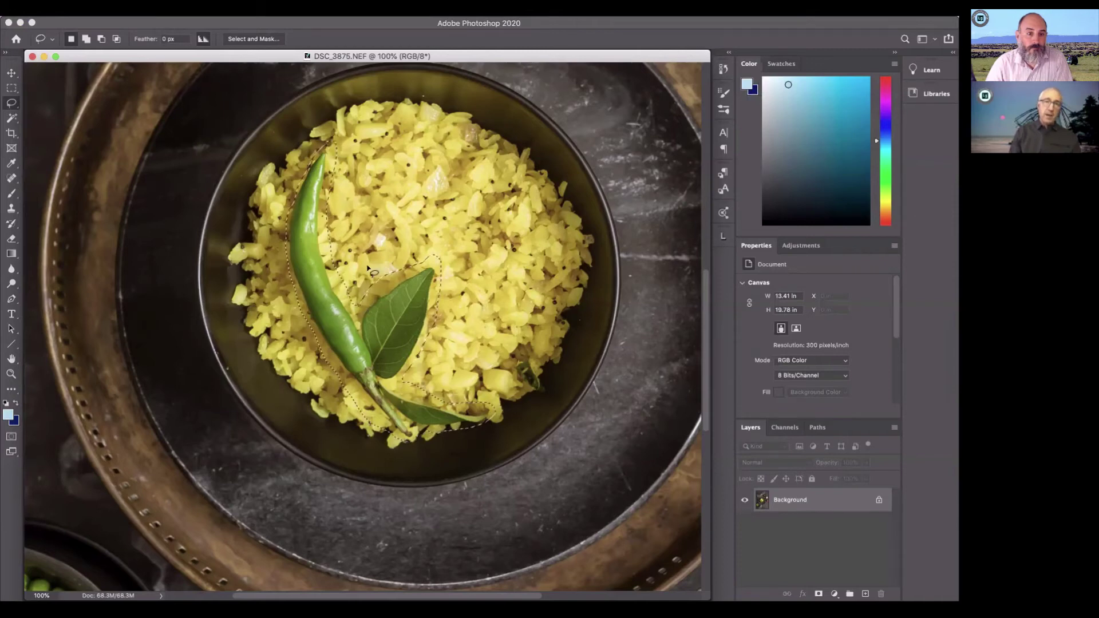
- Fill the selection with Content-Aware contents, Color Adaptation on, Normal mode and 100% opacity, and deselect it
{"action": "key", "text": "alt"}
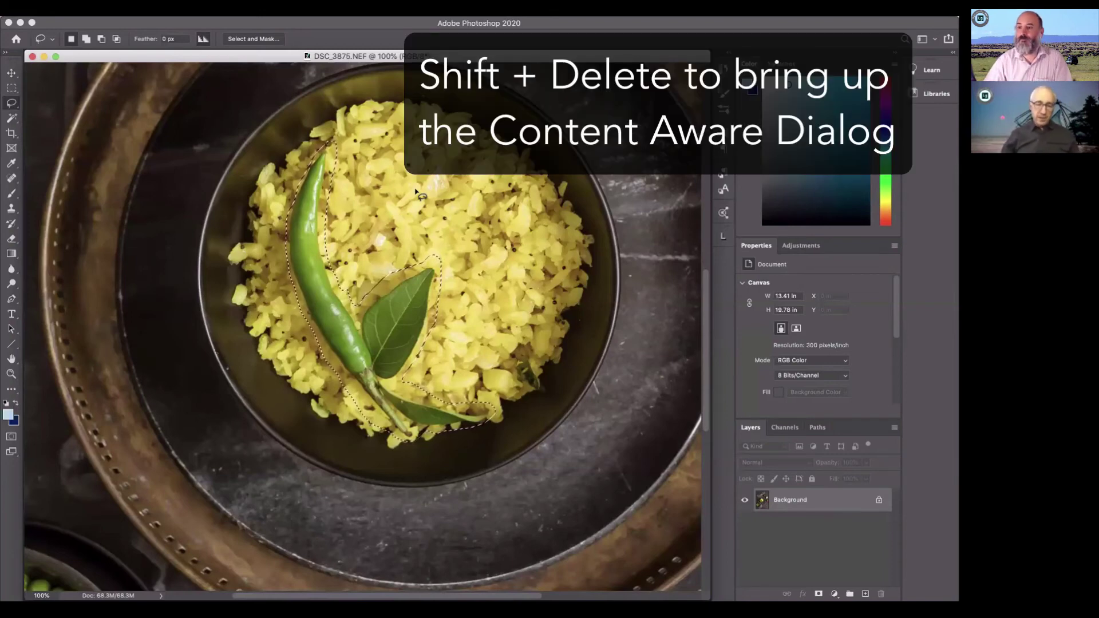
{"action": "key", "text": "shift"}
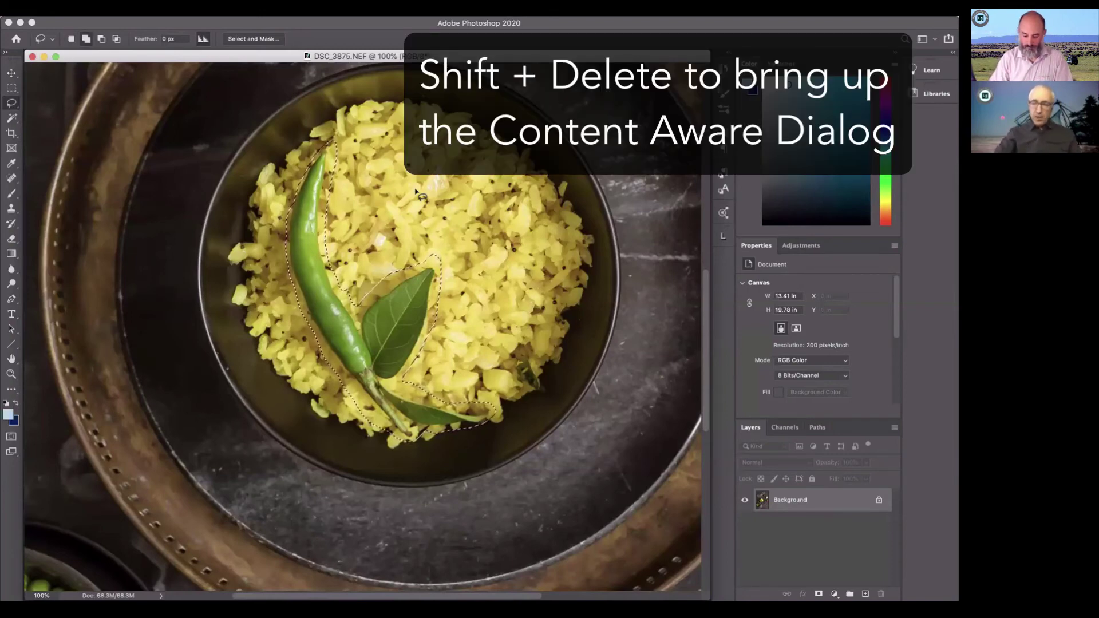
{"action": "key", "text": "shift+BackSpace"}
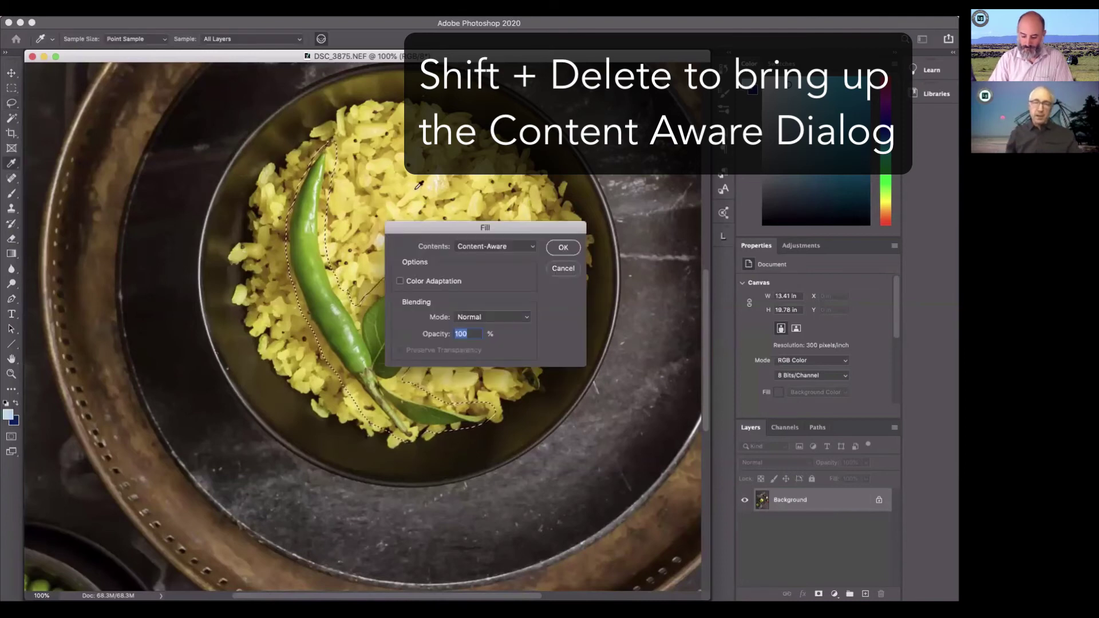
{"action": "left_click_drag", "start_coordinate": [543, 227], "coordinate": [516, 140]}
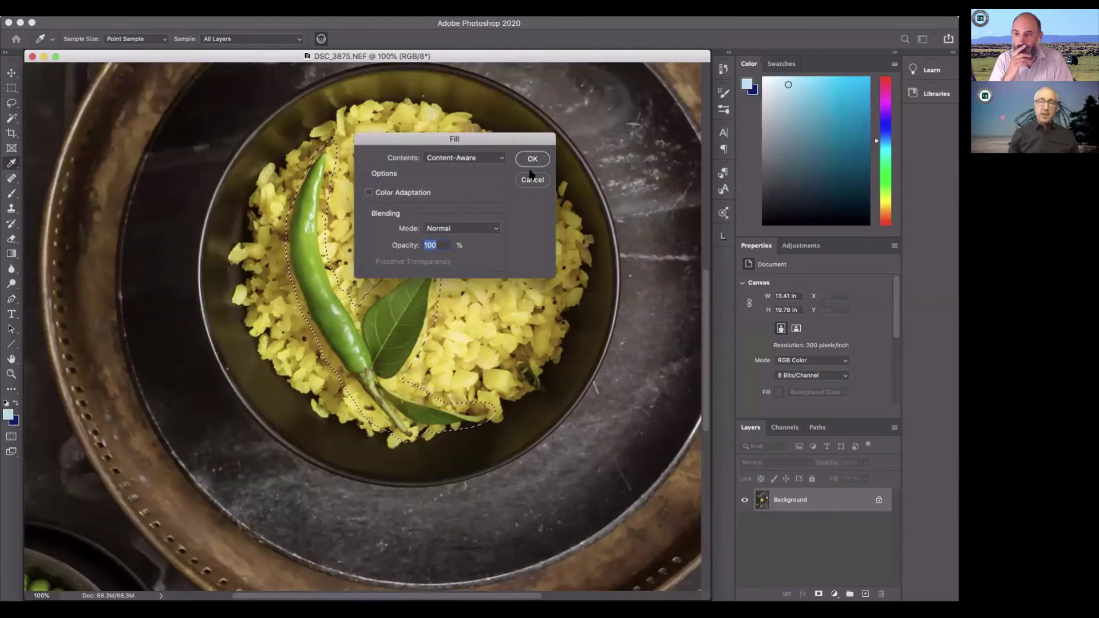
{"action": "left_click", "coordinate": [489, 159]}
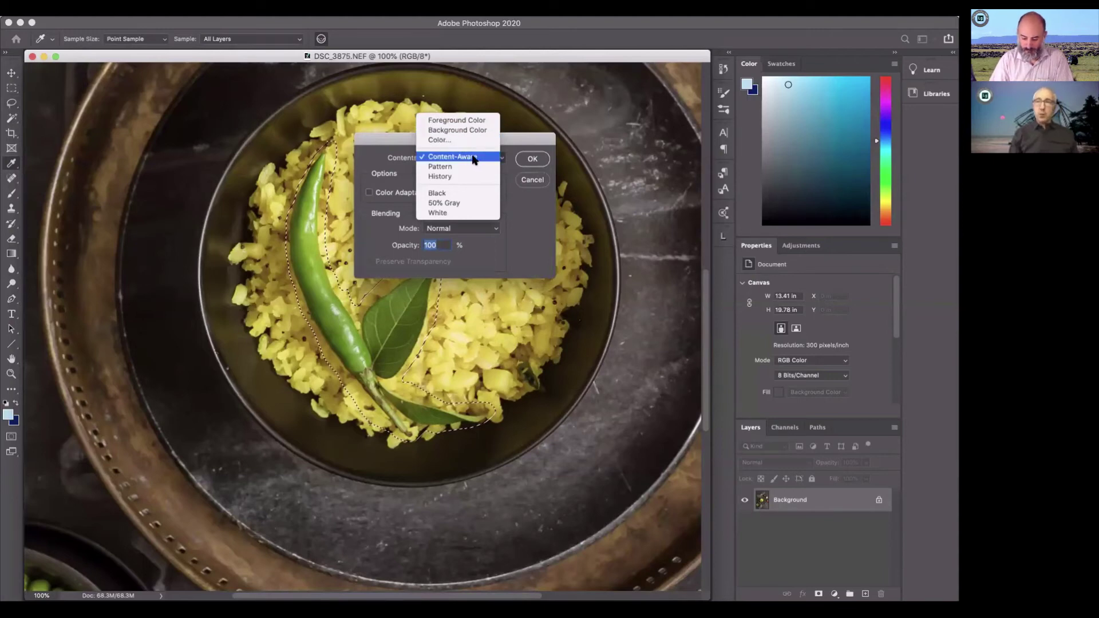
{"action": "left_click", "coordinate": [475, 158]}
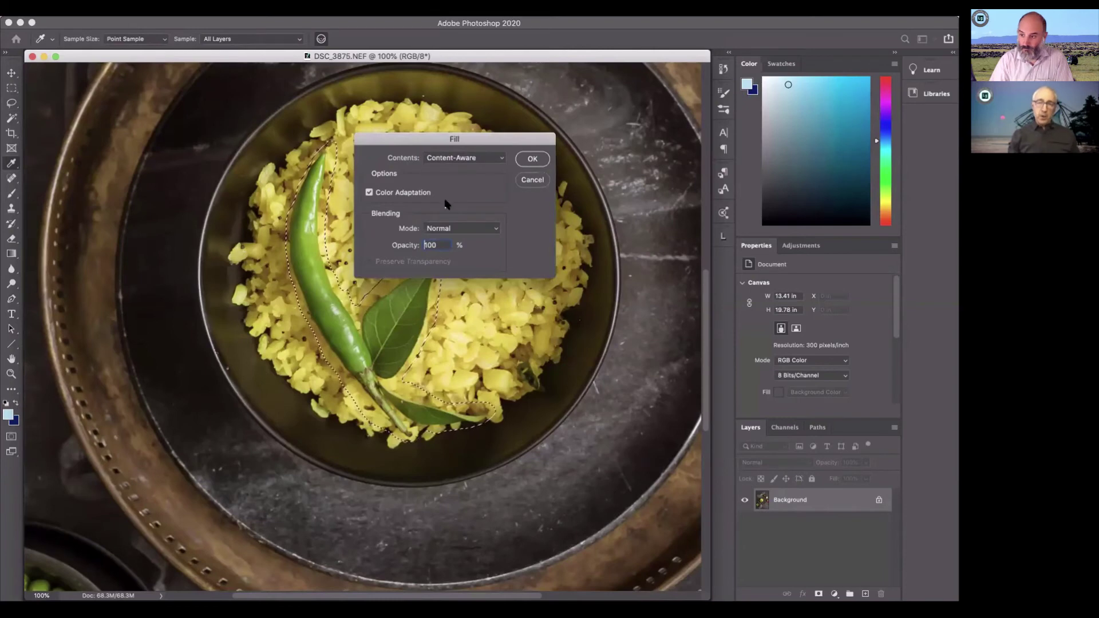
{"action": "left_click", "coordinate": [532, 161]}
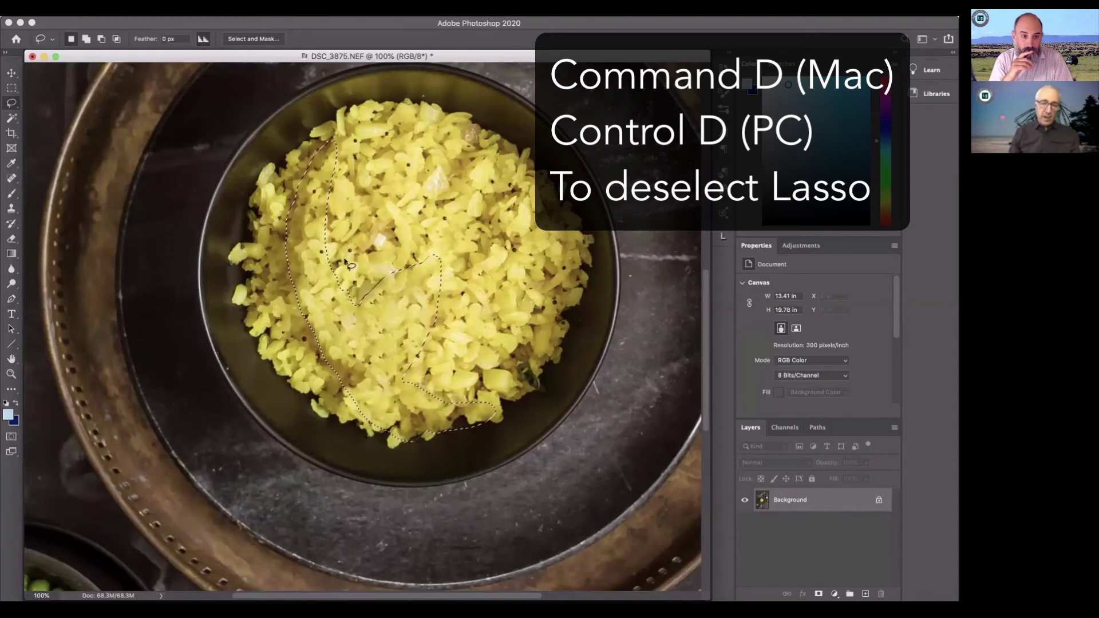
{"action": "key", "text": "super+d"}
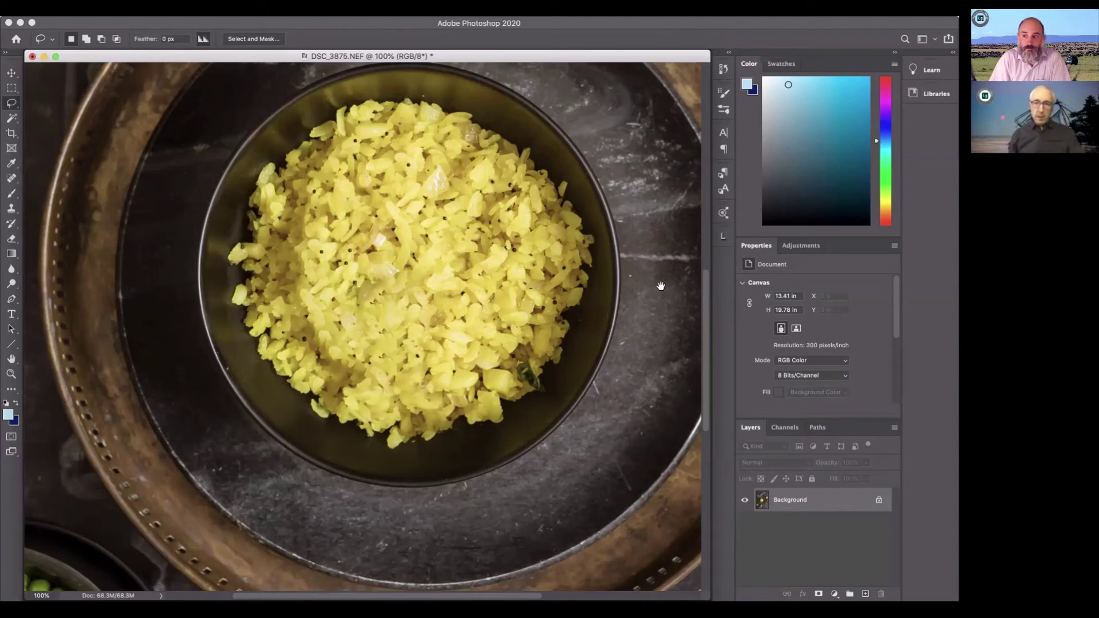
- Check the retouched food photo as a whole, close it and switch back to Lightroom Classic
{"action": "key", "text": "h"}
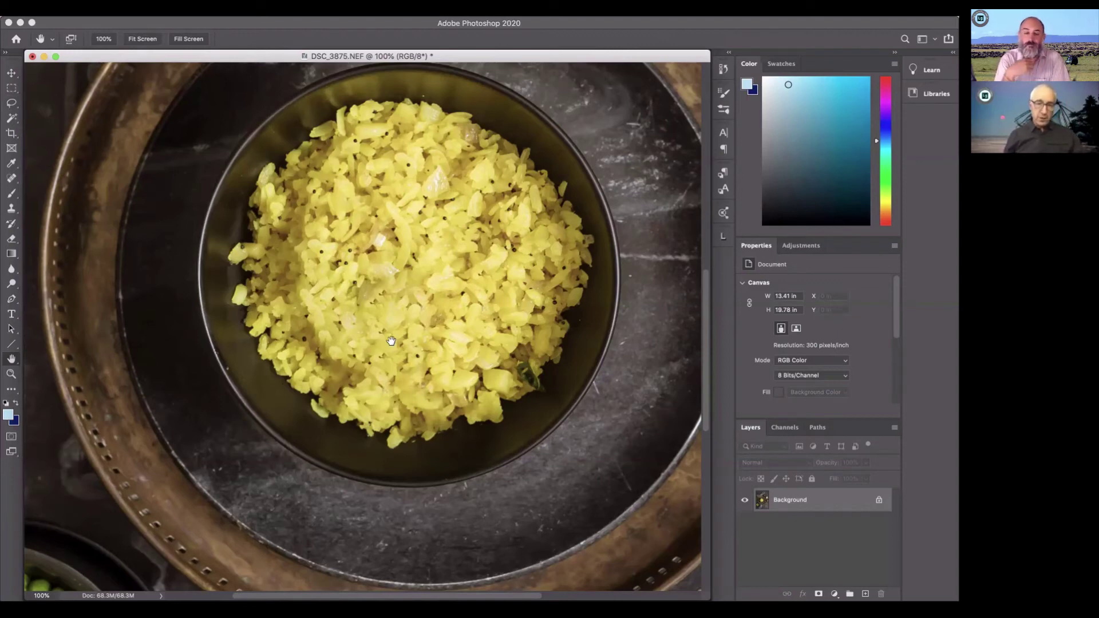
{"action": "key", "text": "super+0"}
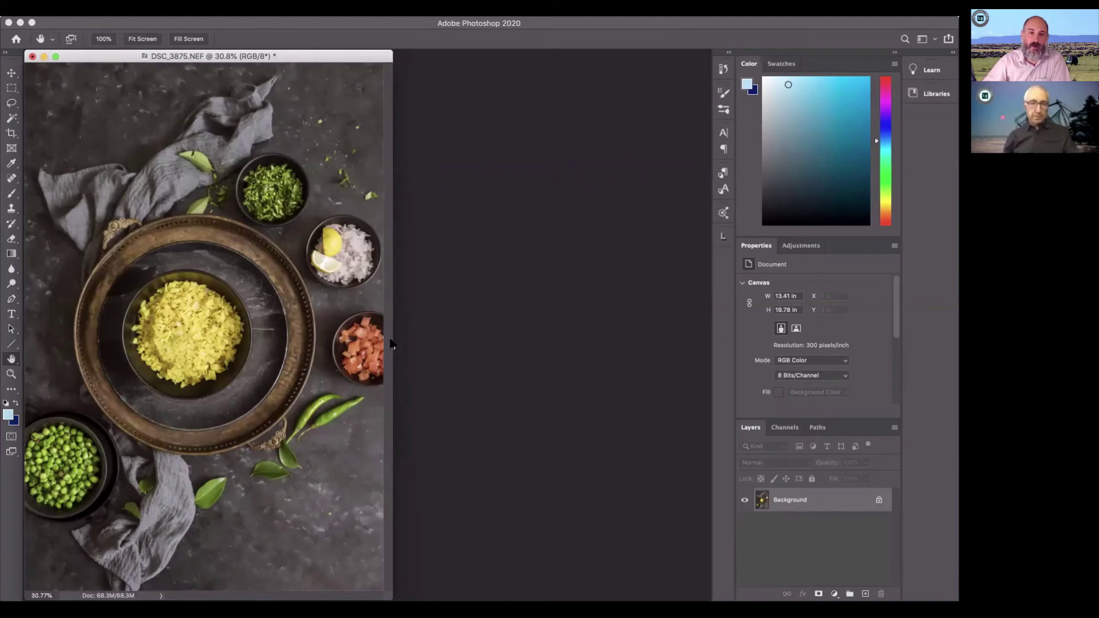
{"action": "key", "text": "super+w"}
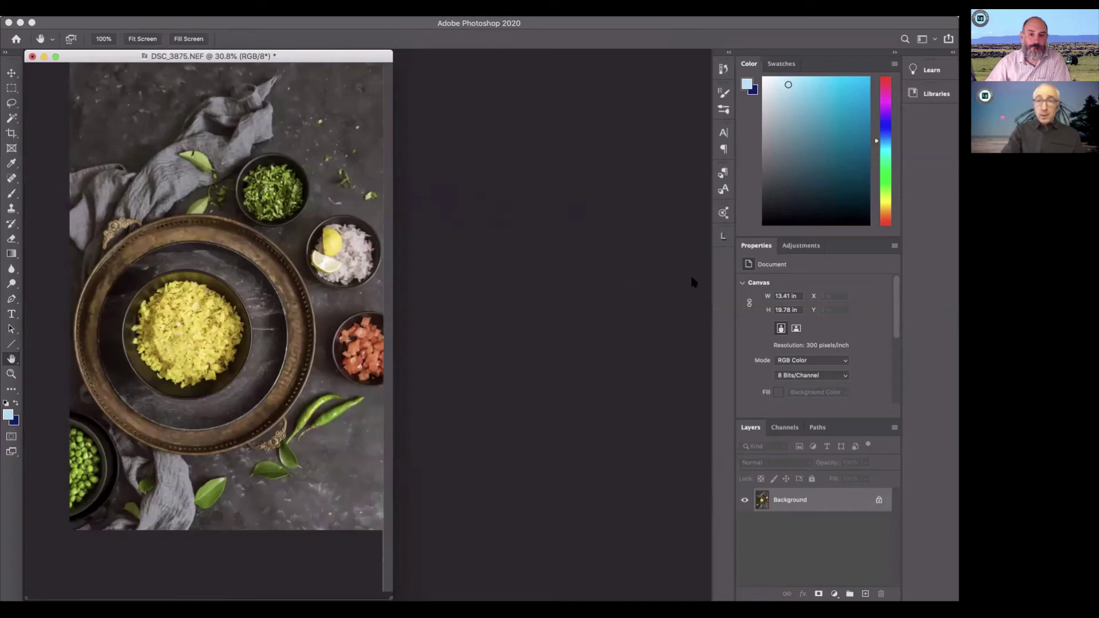
{"action": "key", "text": "super+w"}
{"action": "key", "text": "super+Tab"}
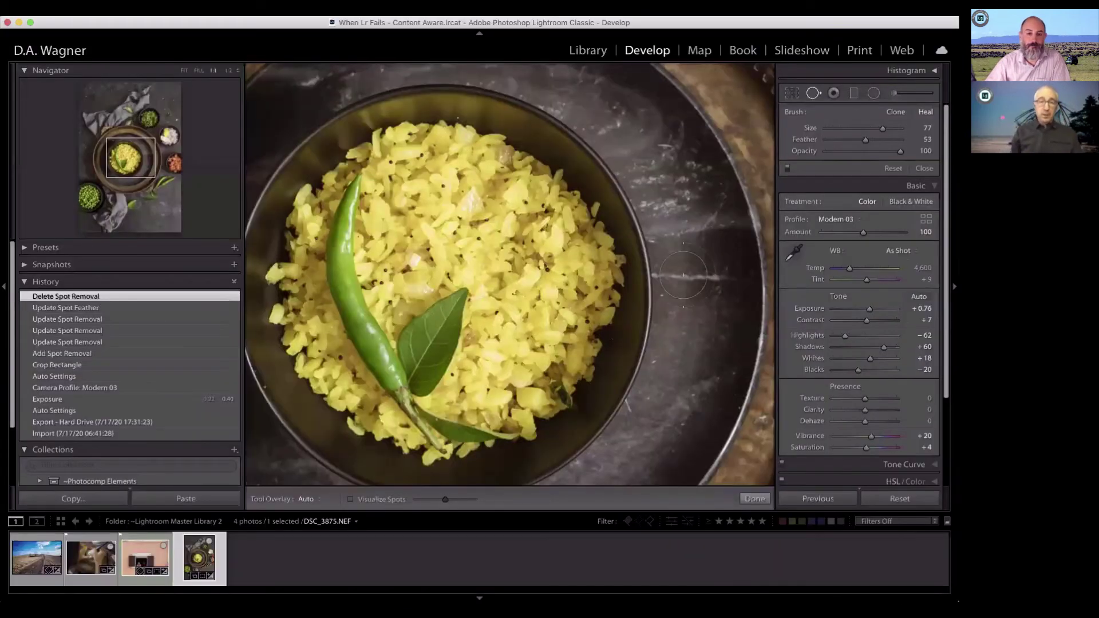
- Try to heal away the utility poles and wires in the dirt-road landscape photo using a Heal brush of size 76 and feather 100
{"action": "left_click", "coordinate": [39, 559]}
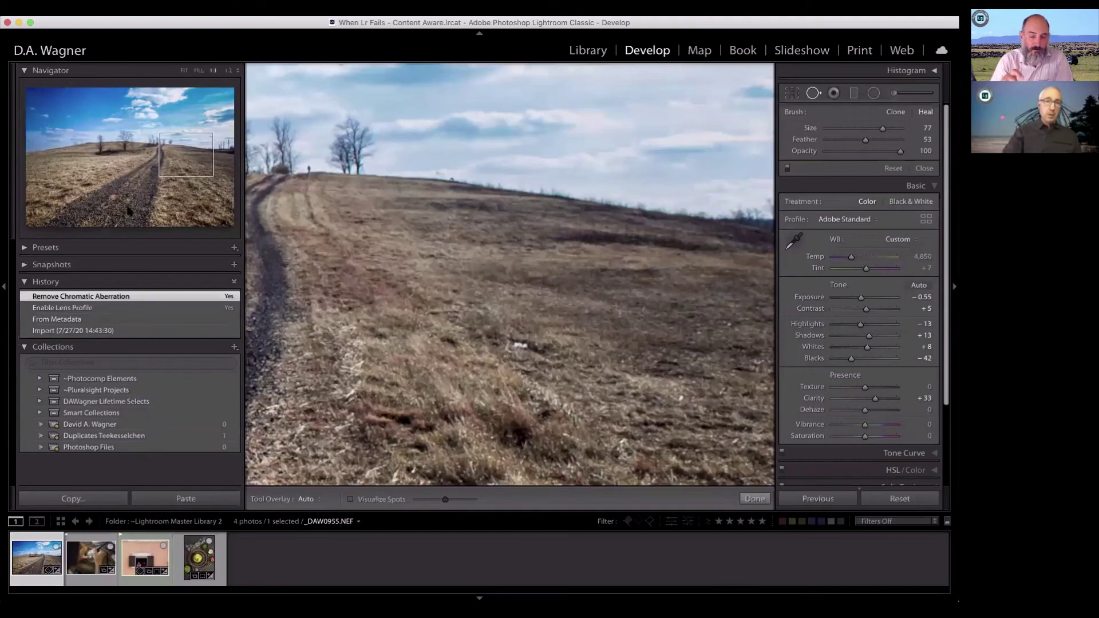
{"action": "left_click", "coordinate": [184, 71]}
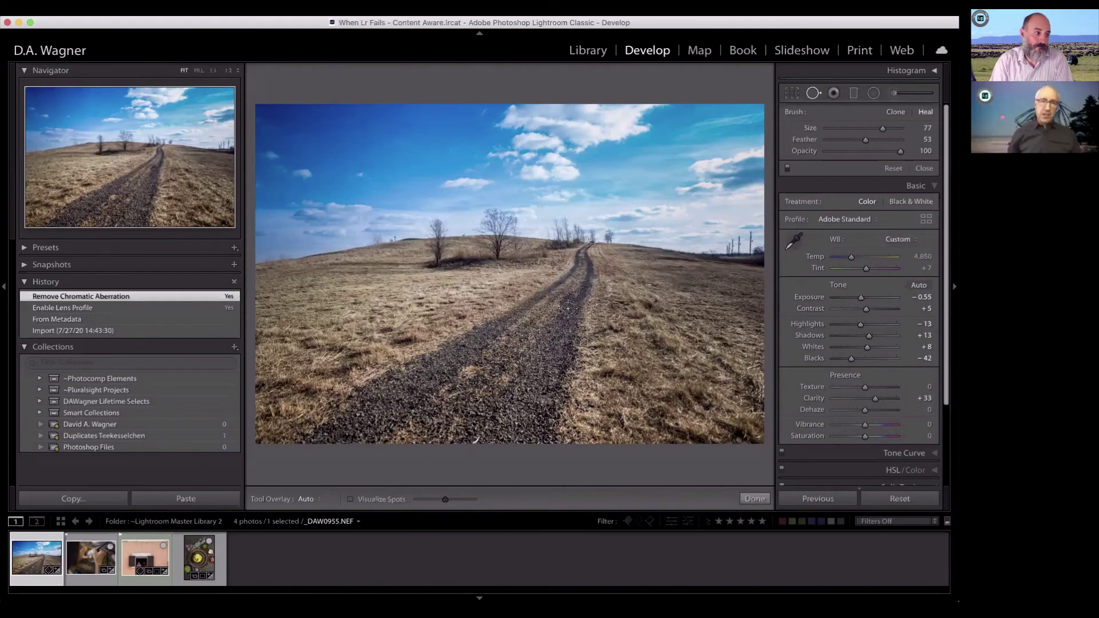
{"action": "left_click", "coordinate": [227, 148]}
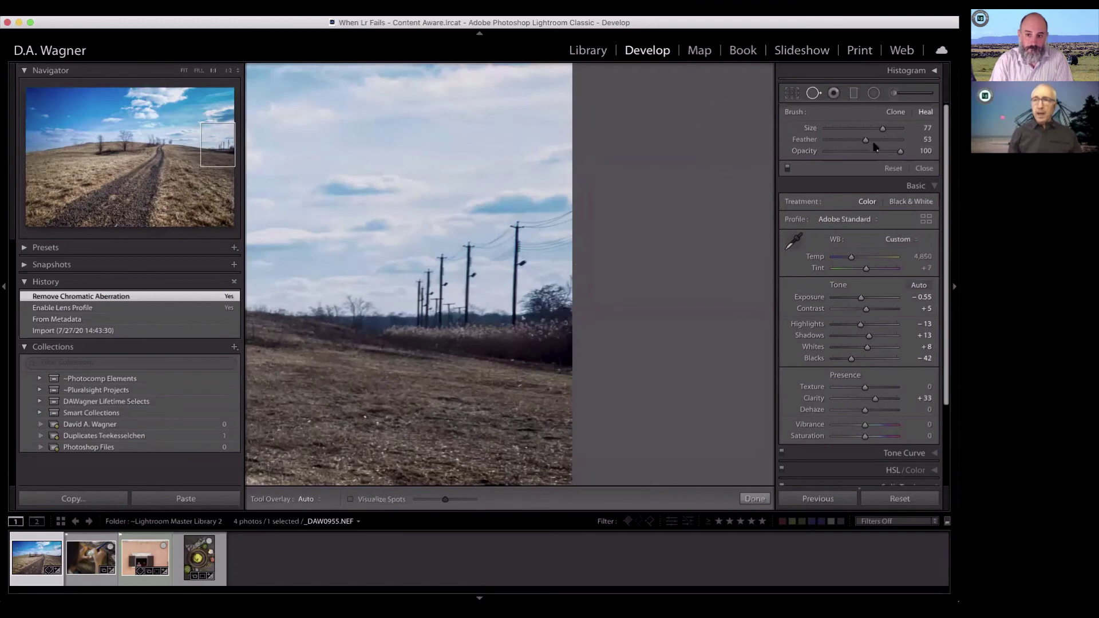
{"action": "left_click_drag", "start_coordinate": [867, 139], "coordinate": [910, 140]}
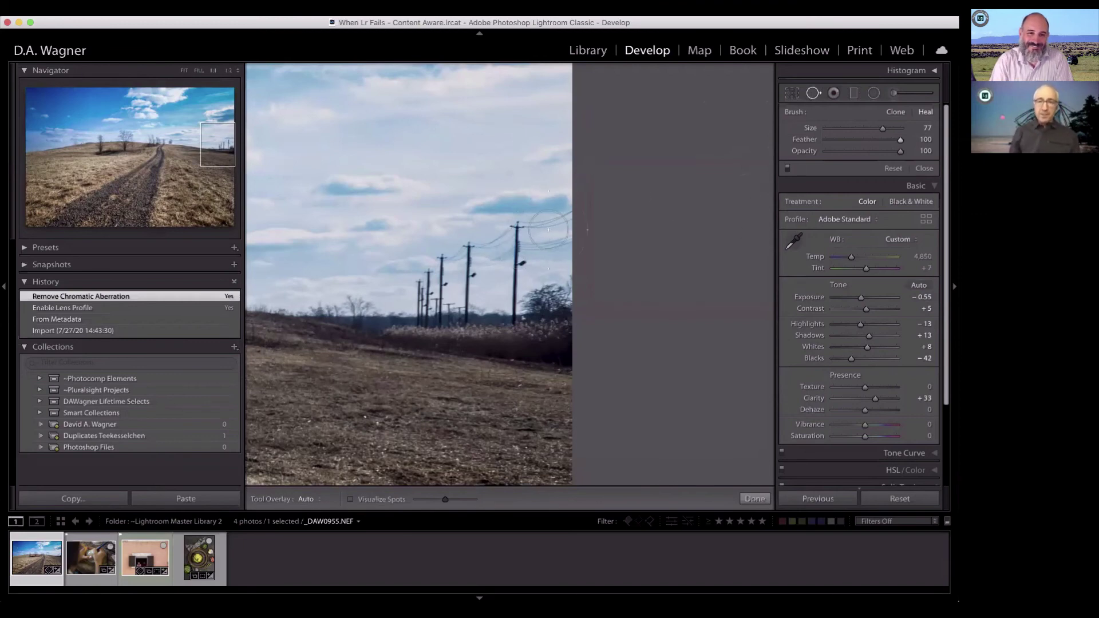
{"action": "scroll", "coordinate": [555, 212], "scroll_direction": "down", "scroll_amount": 1}
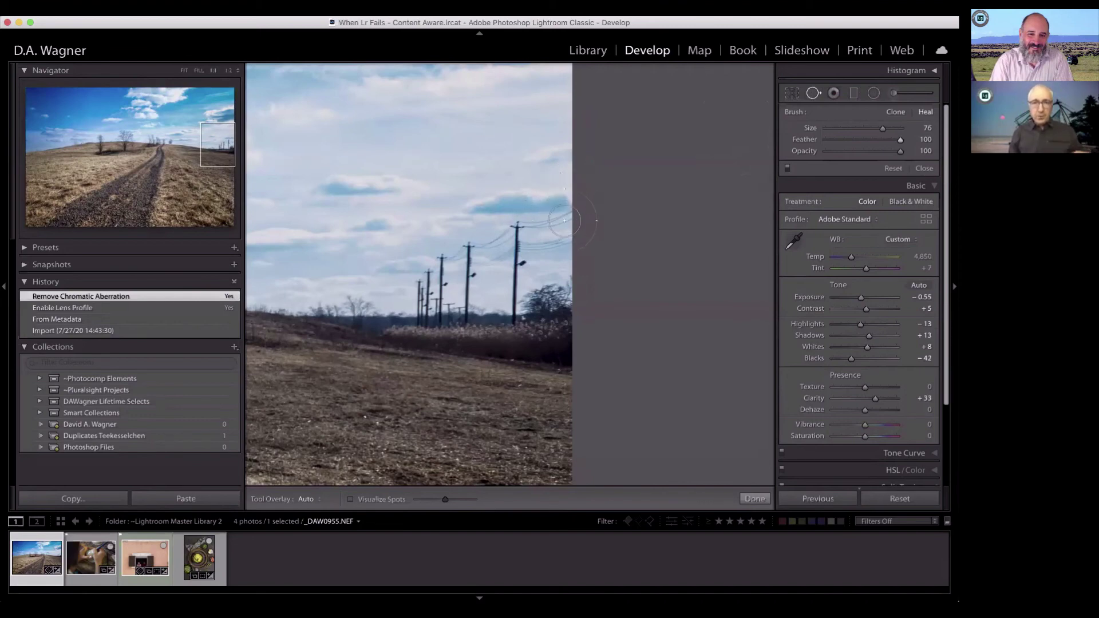
{"action": "left_click", "coordinate": [545, 225]}
{"action": "mouse_move", "coordinate": [544, 224]}
{"action": "left_mouse_down"}
{"action": "mouse_move", "coordinate": [424, 296]}
{"action": "mouse_move", "coordinate": [489, 299]}
{"action": "mouse_move", "coordinate": [502, 261]}
{"action": "mouse_move", "coordinate": [526, 239]}
{"action": "mouse_move", "coordinate": [598, 244]}
{"action": "left_mouse_up"}
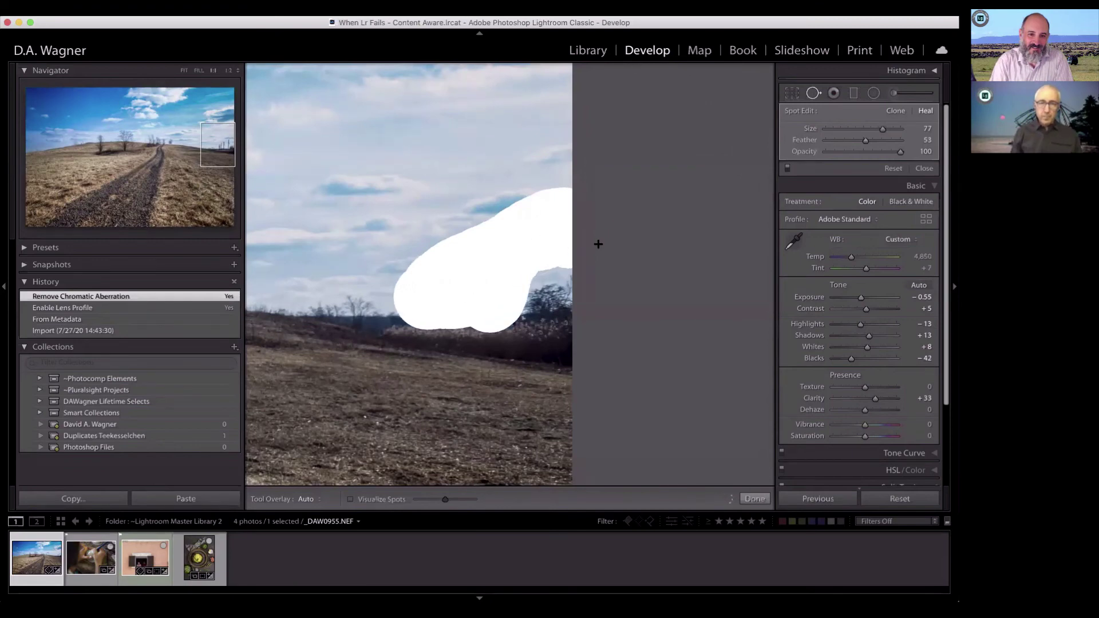
{"action": "left_click_drag", "start_coordinate": [658, 358], "coordinate": [658, 358]}
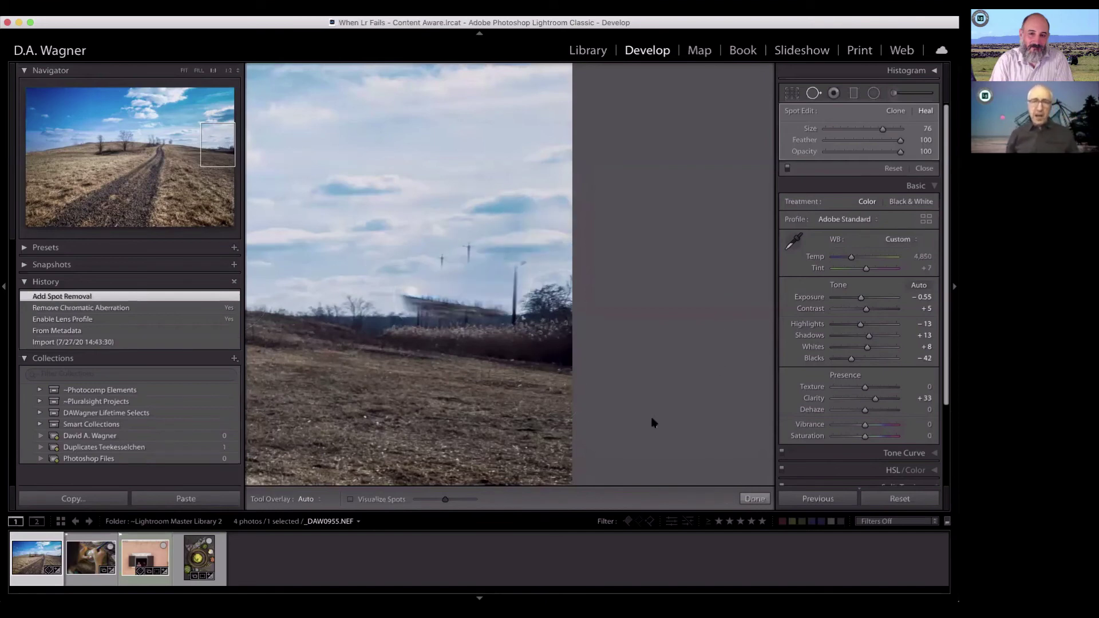
- Examine the healed pole area of the landscape at full-photo view and at 1:1, 2:1, 3:1 and 1:3 magnification
{"action": "left_click", "coordinate": [185, 70]}
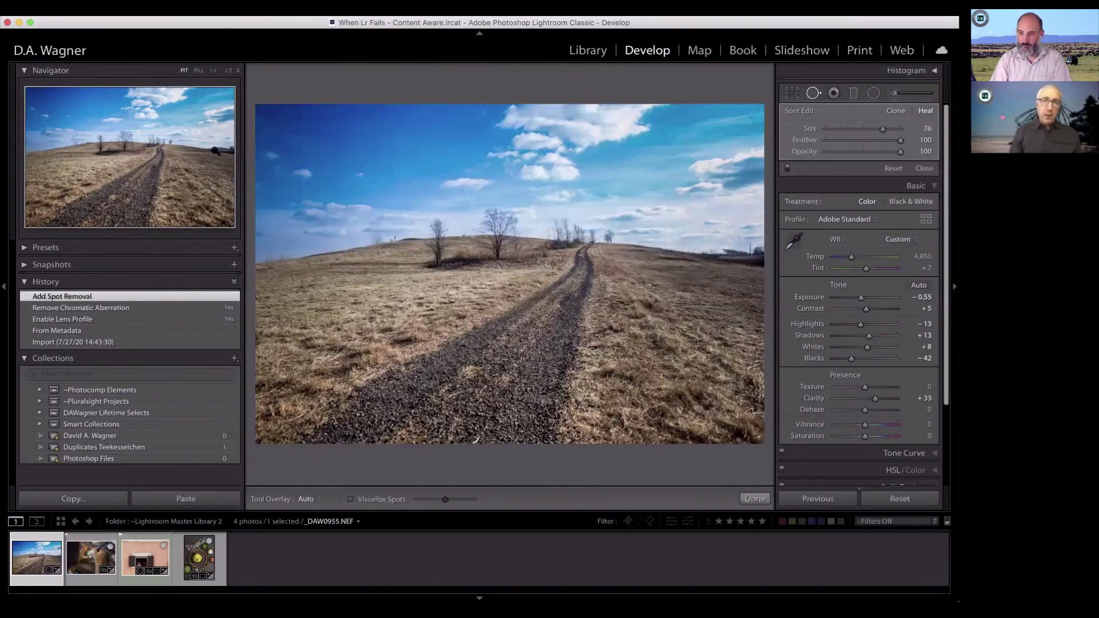
{"action": "left_click", "coordinate": [217, 150]}
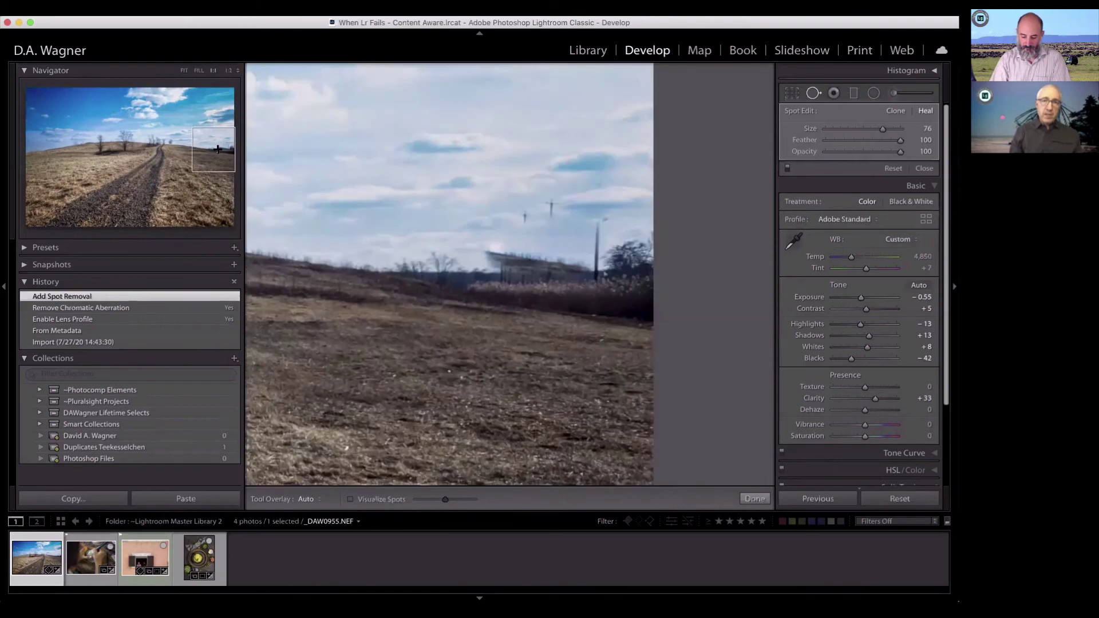
{"action": "left_click", "coordinate": [236, 72]}
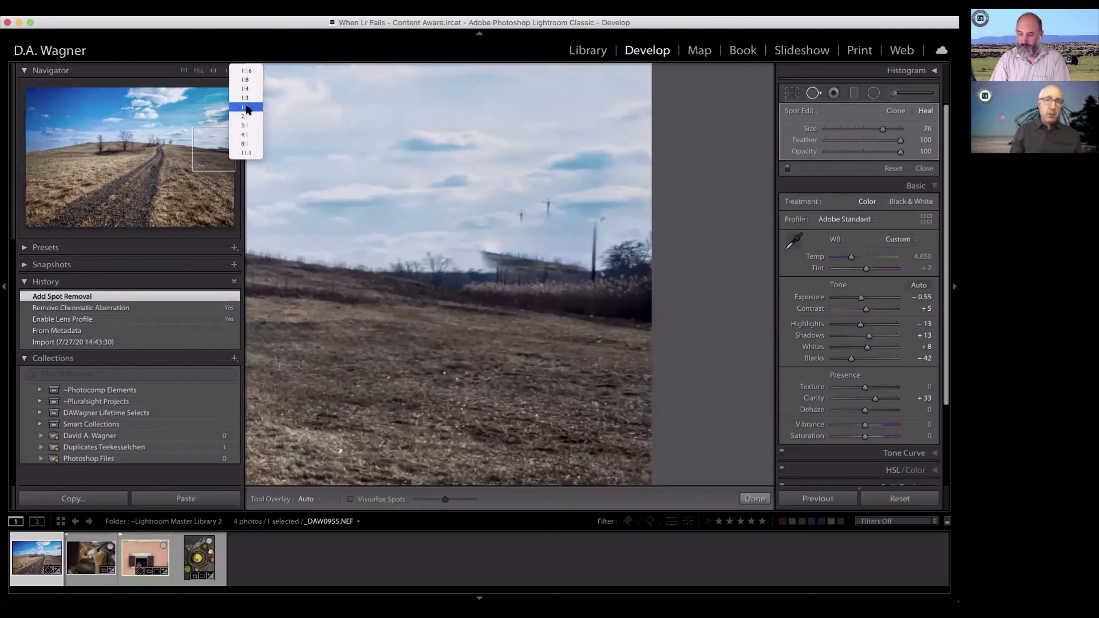
{"action": "left_click", "coordinate": [248, 114]}
{"action": "key", "text": "super+equal"}
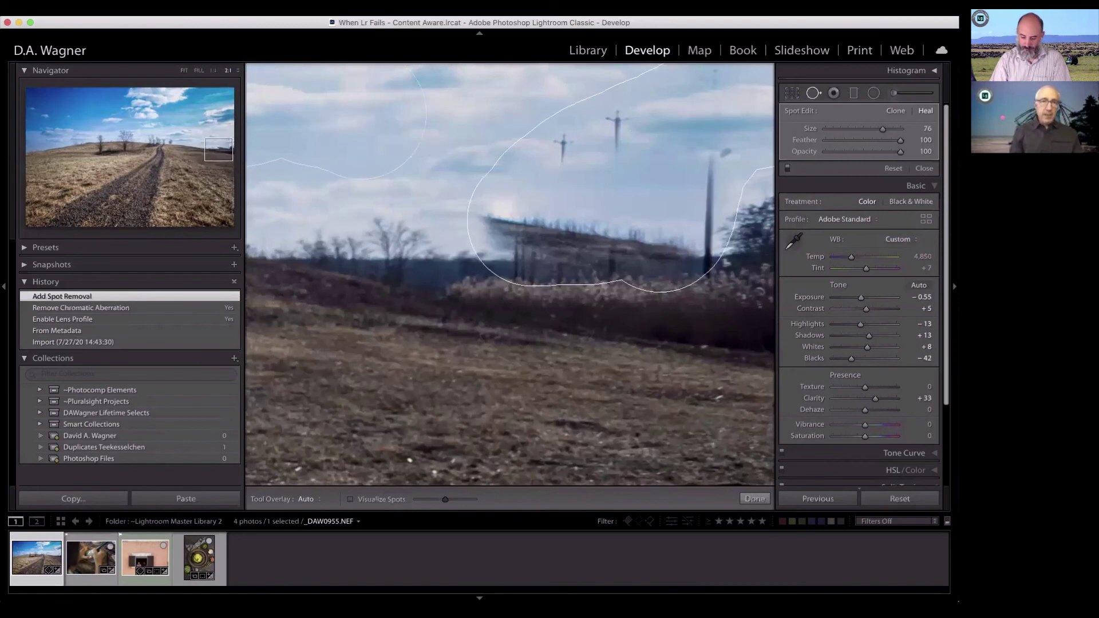
{"action": "left_click", "coordinate": [236, 71]}
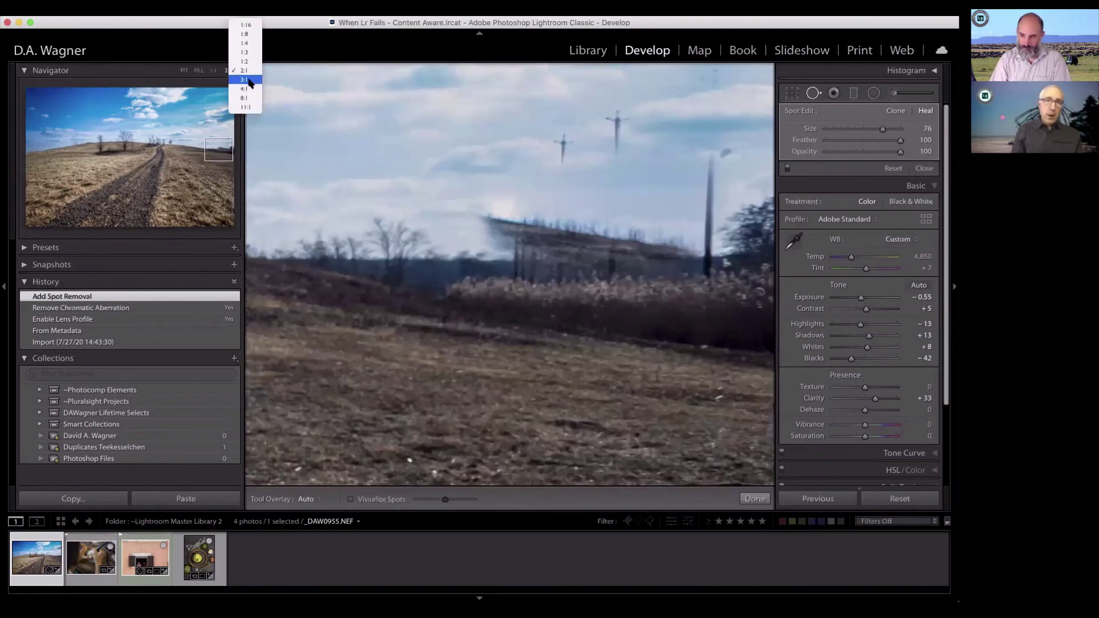
{"action": "left_click", "coordinate": [248, 81]}
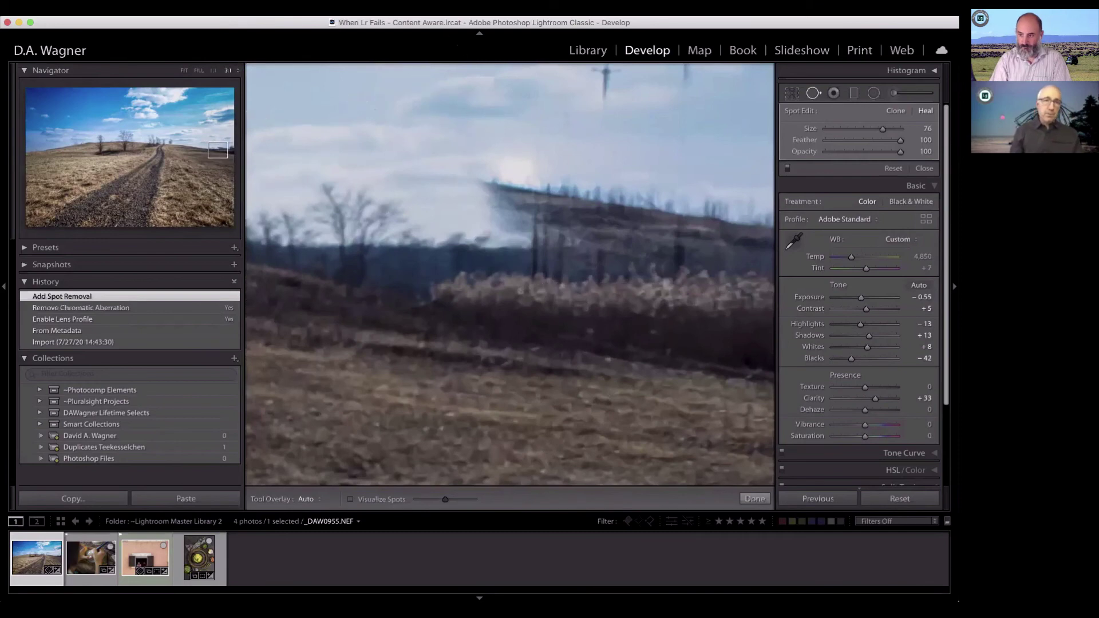
{"action": "left_click", "coordinate": [237, 71]}
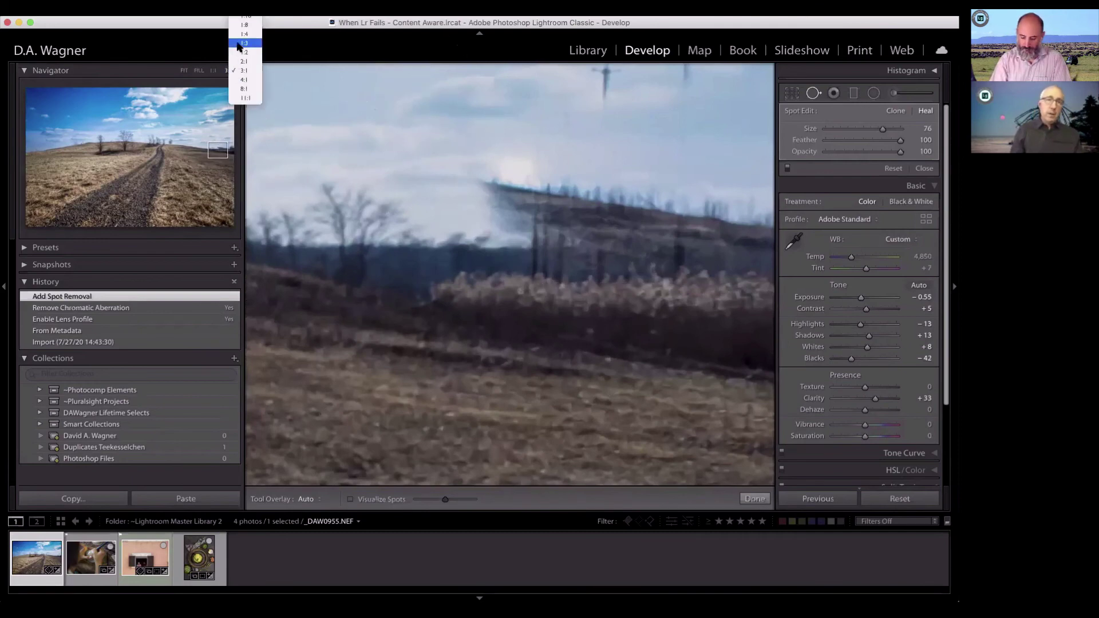
{"action": "left_click", "coordinate": [240, 44]}
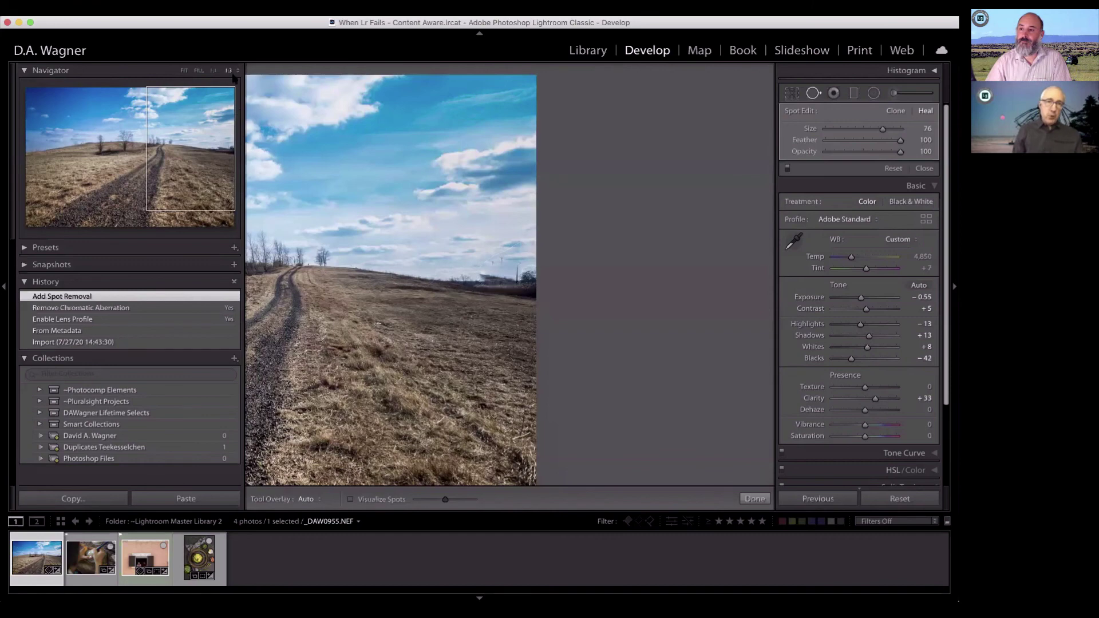
{"action": "left_click", "coordinate": [214, 72]}
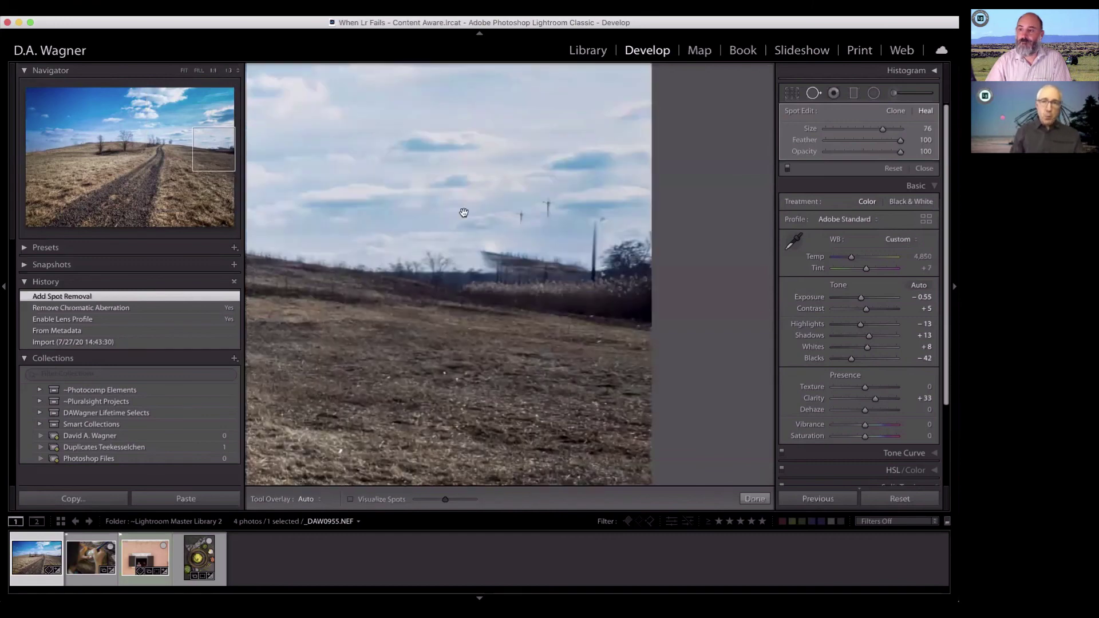
{"action": "left_click", "coordinate": [184, 71]}
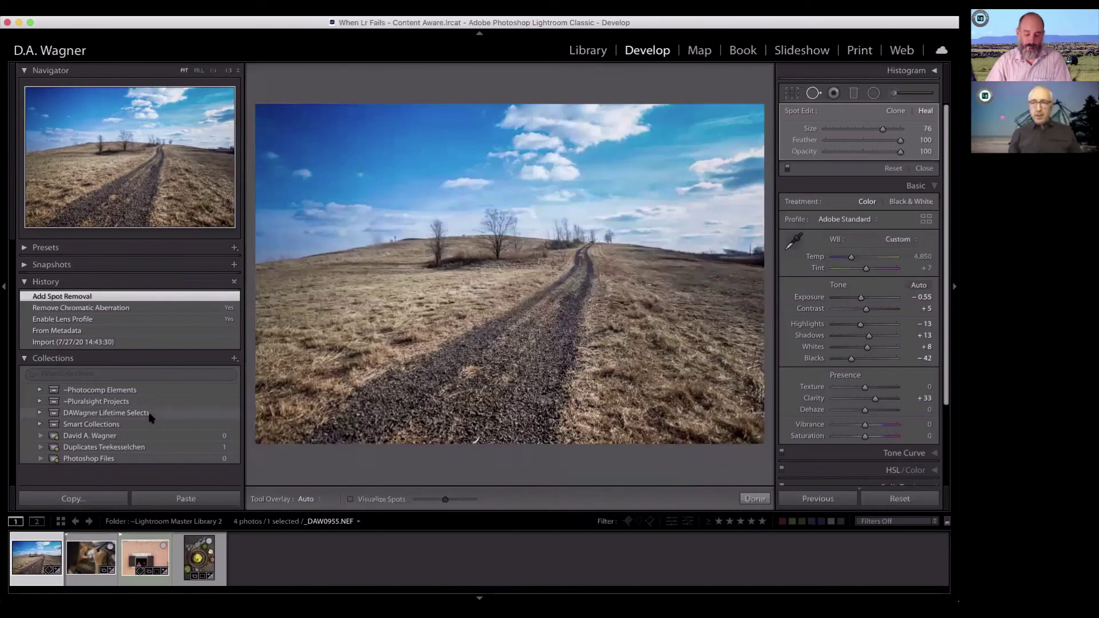
{"action": "left_click", "coordinate": [213, 71]}
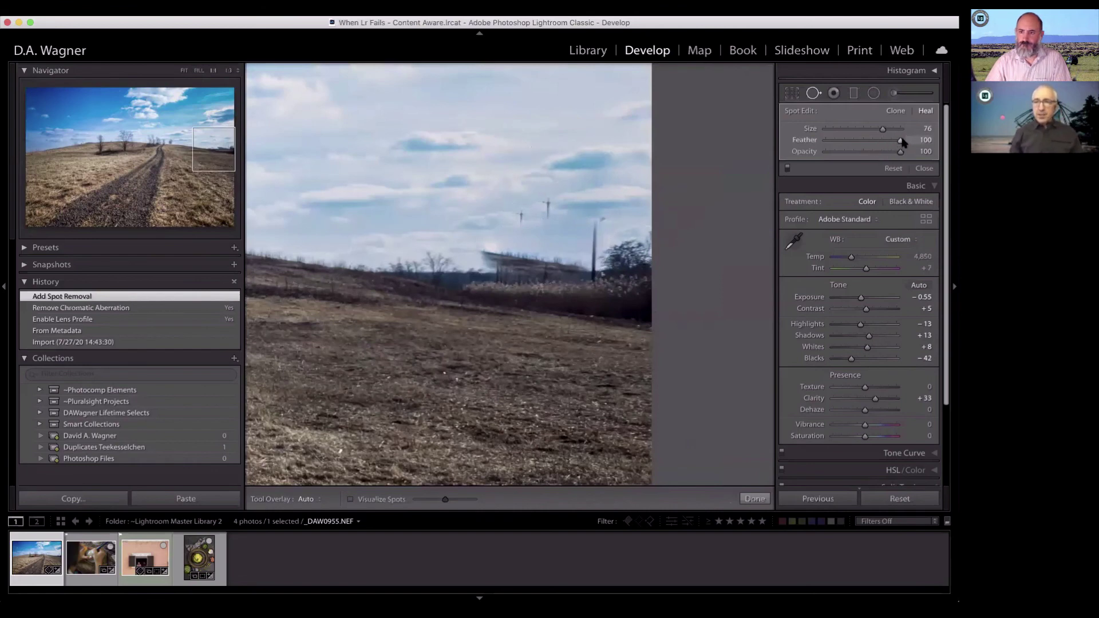
- Try a feather of 31 and a slightly shifted position for the heal over the poles, and delete that spot
{"action": "left_click", "coordinate": [849, 140]}
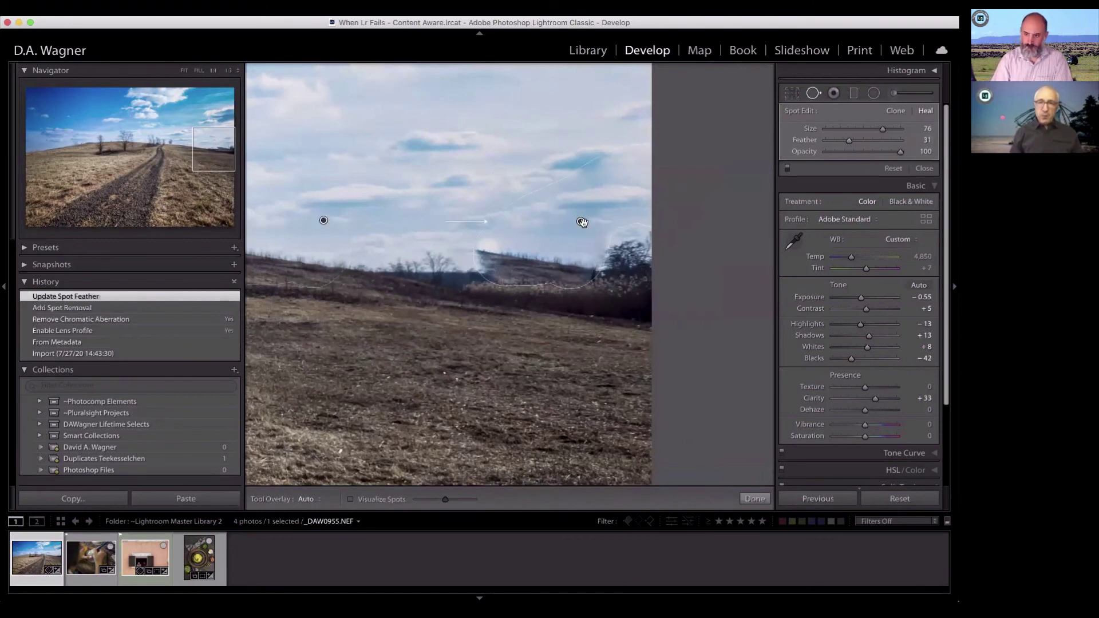
{"action": "mouse_move", "coordinate": [582, 222]}
{"action": "left_mouse_down"}
{"action": "mouse_move", "coordinate": [569, 267]}
{"action": "mouse_move", "coordinate": [567, 210]}
{"action": "left_mouse_up"}
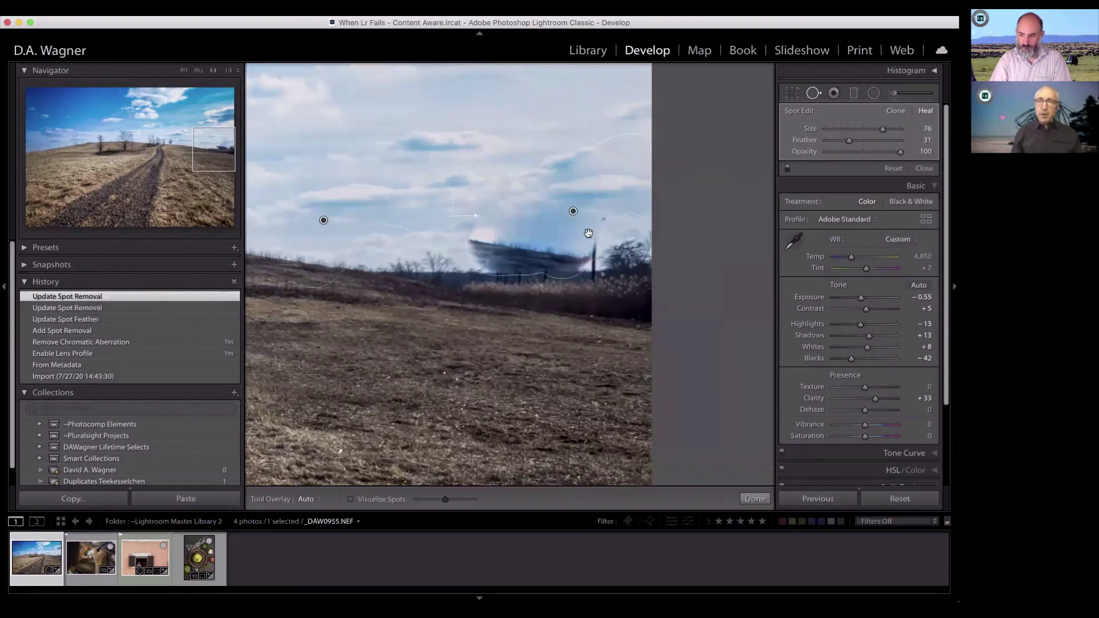
{"action": "key", "text": "Delete"}
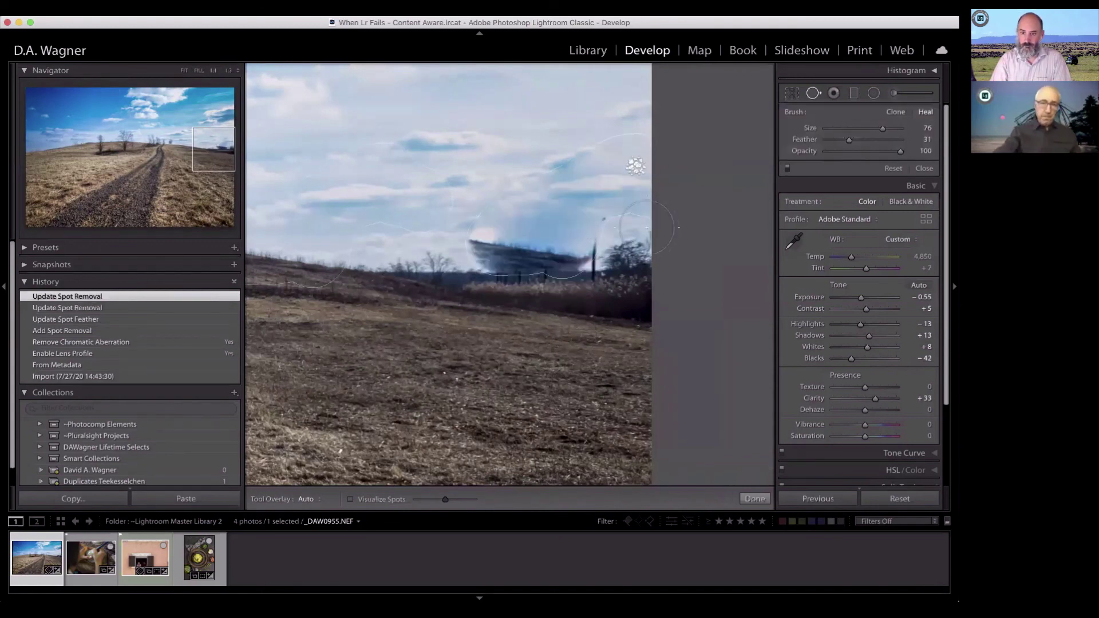
- Send the landscape photo to Adobe Photoshop 2020 for editing and enlarge its document window
{"action": "left_click", "coordinate": [183, 70]}
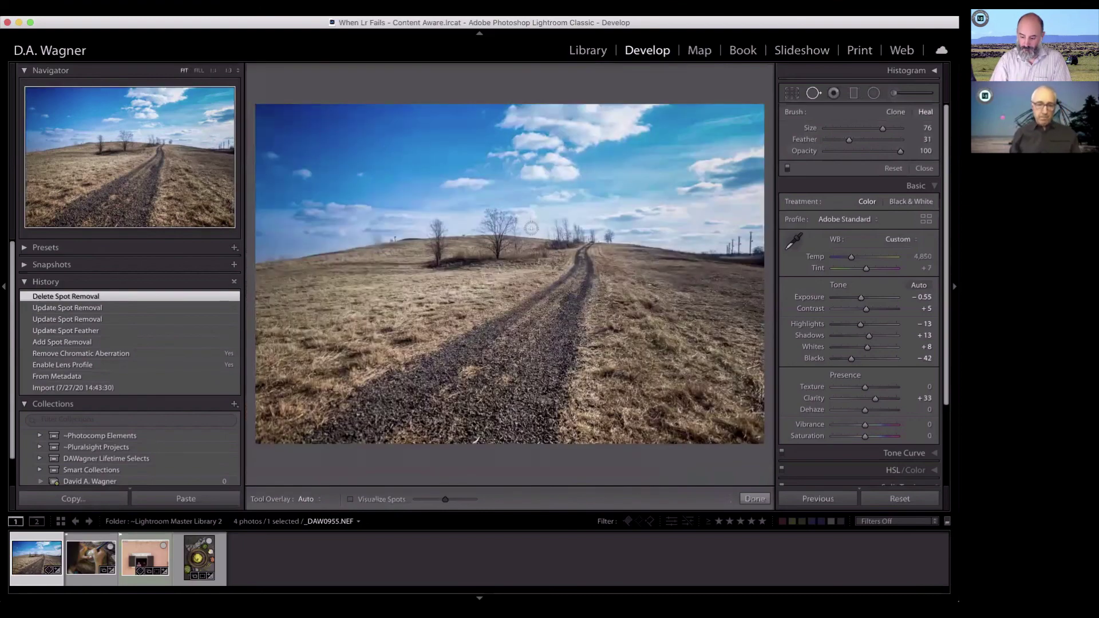
{"action": "right_click", "coordinate": [634, 279]}
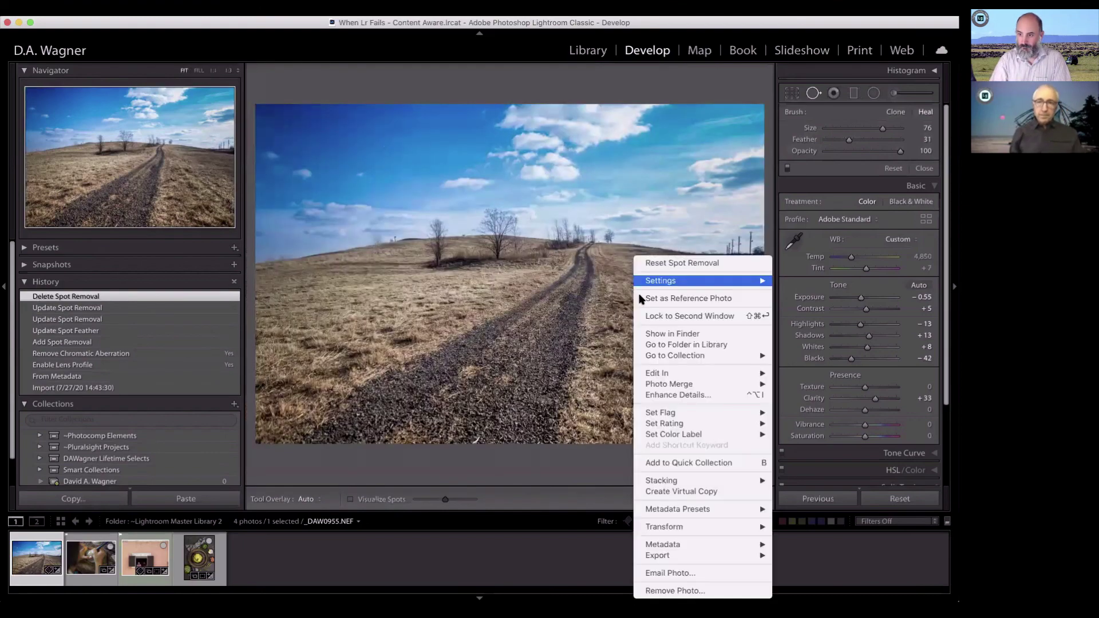
{"action": "mouse_move", "coordinate": [718, 376]}
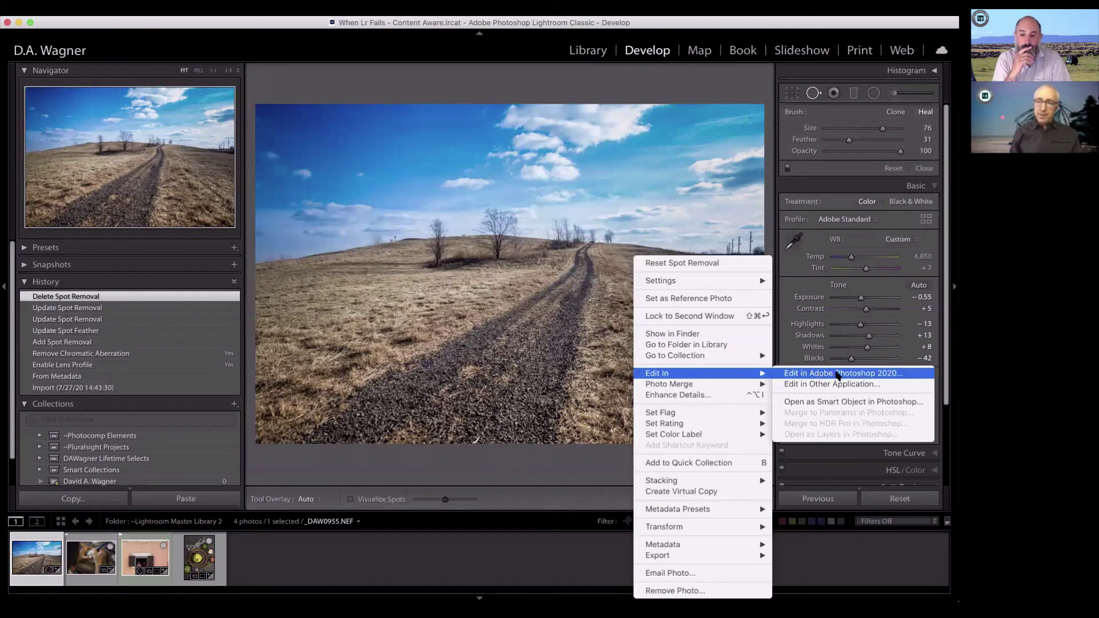
{"action": "left_click", "coordinate": [836, 375]}
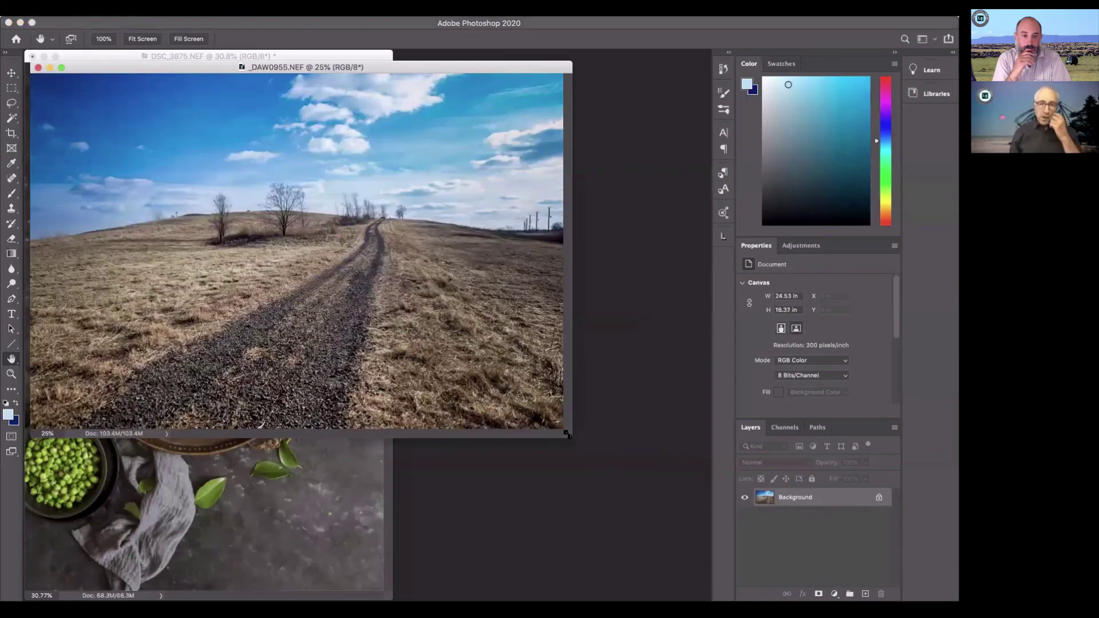
{"action": "left_click_drag", "start_coordinate": [566, 434], "coordinate": [697, 597]}
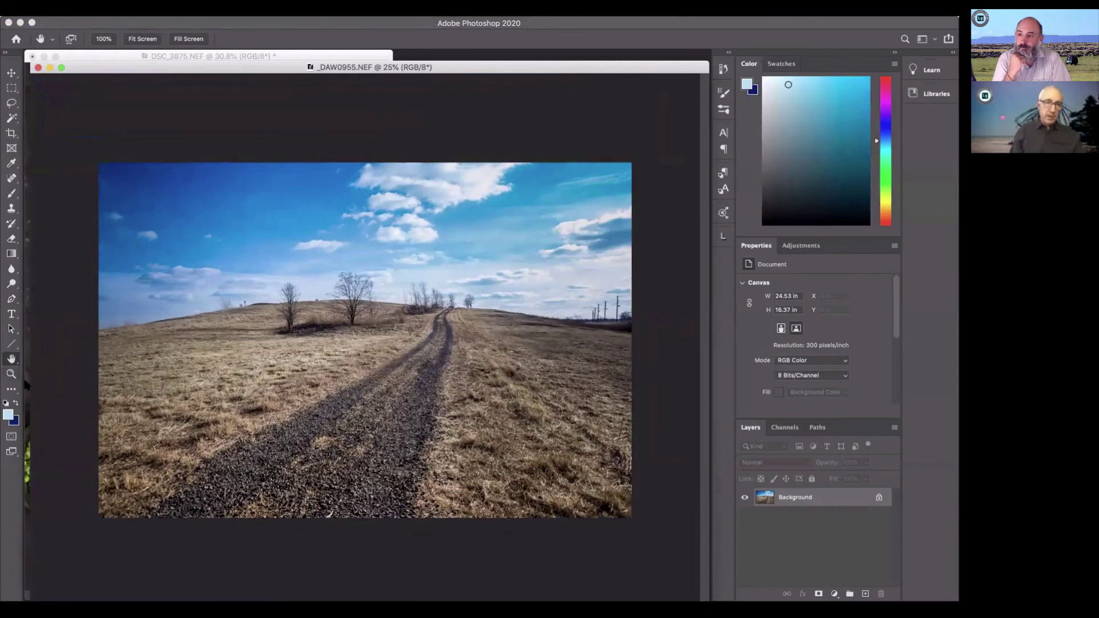
- Draw a freehand Lasso selection around the utility poles and wires, extending it to the photo's right edge
{"action": "key", "text": "z"}
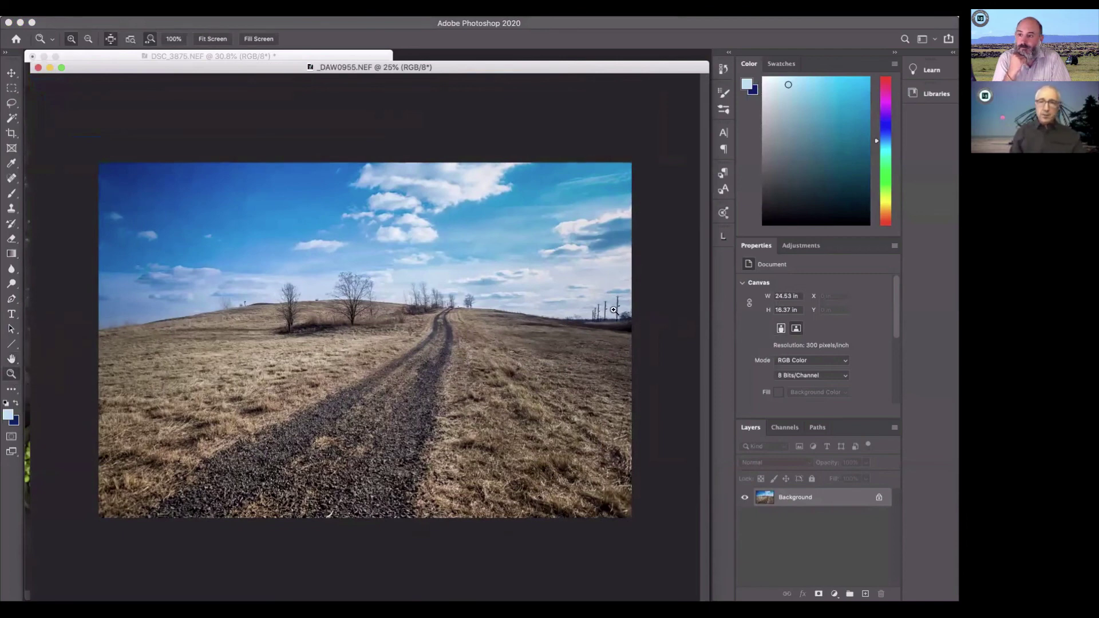
{"action": "left_click", "coordinate": [661, 274]}
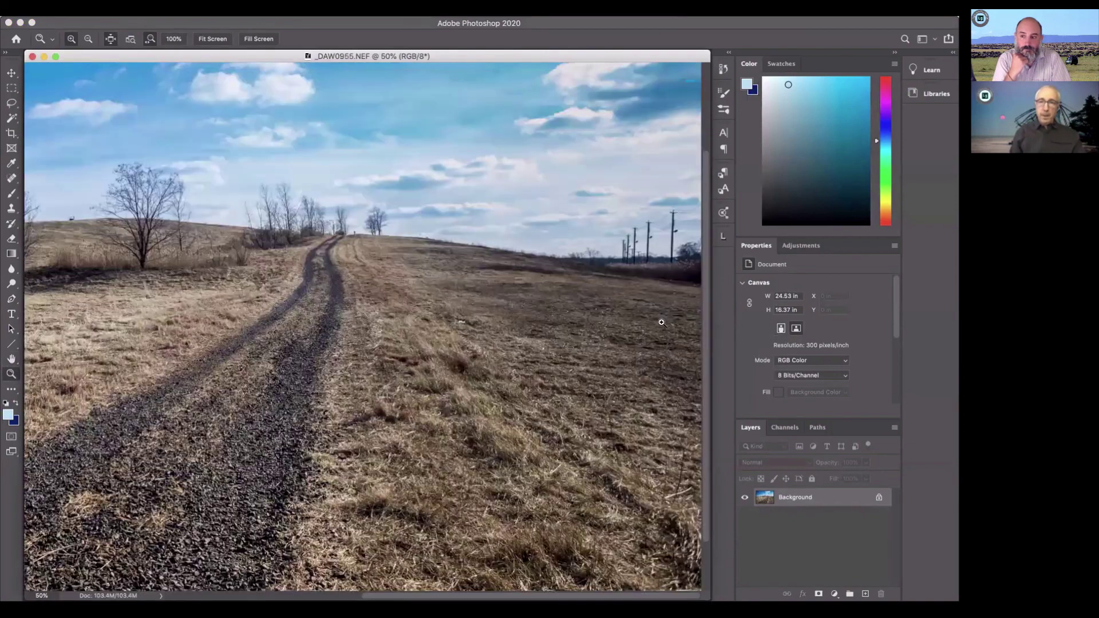
{"action": "left_click", "coordinate": [662, 322]}
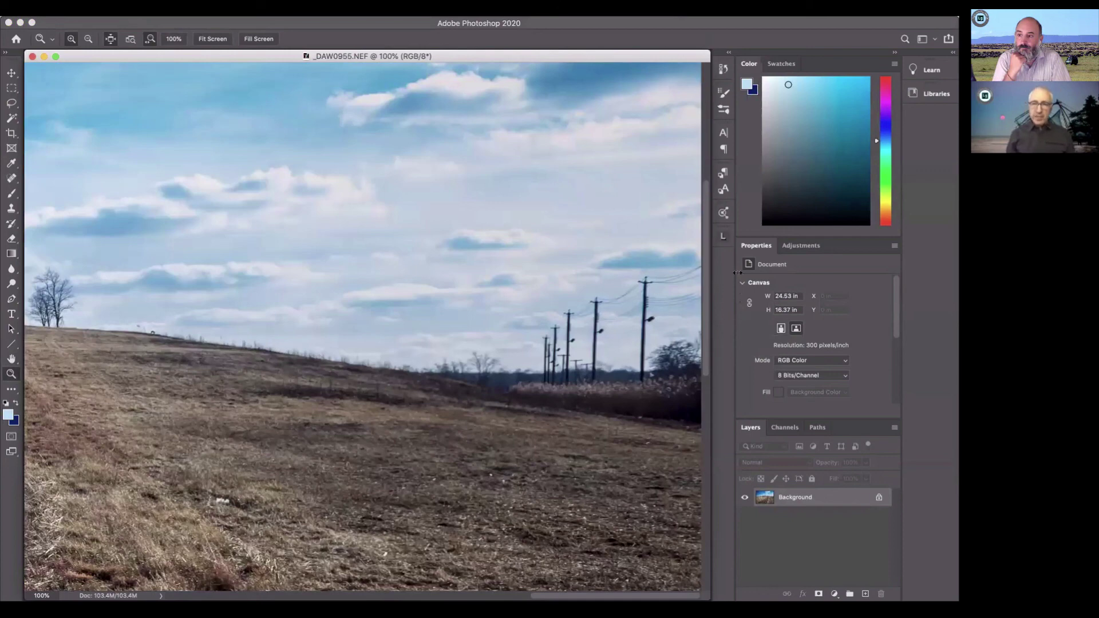
{"action": "left_click", "coordinate": [12, 103]}
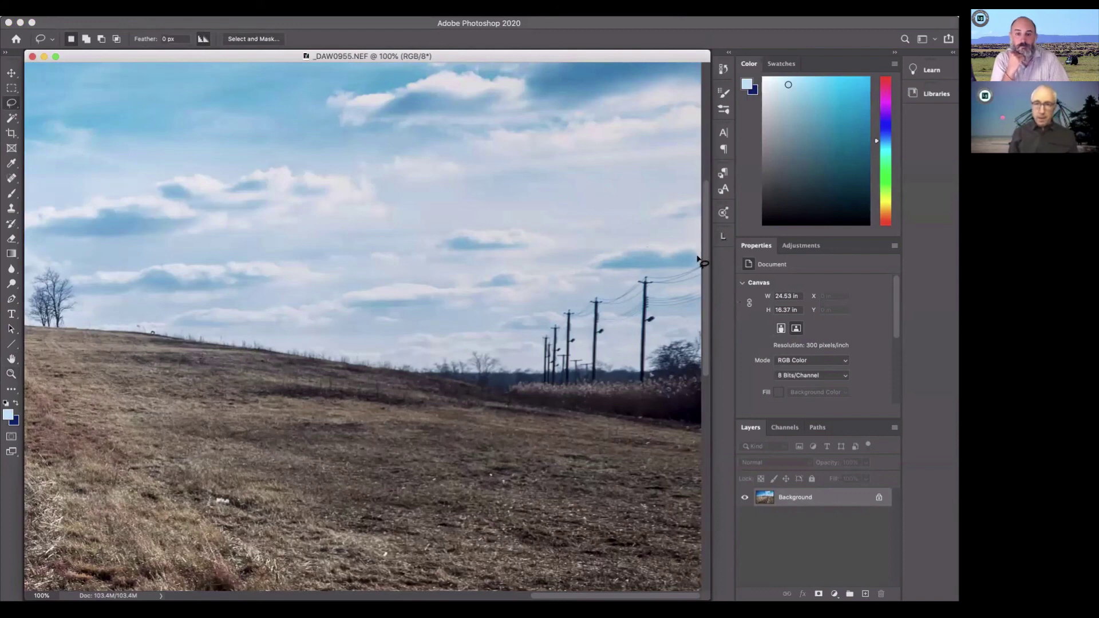
{"action": "mouse_move", "coordinate": [697, 257]}
{"action": "left_mouse_down"}
{"action": "mouse_move", "coordinate": [644, 272]}
{"action": "mouse_move", "coordinate": [620, 292]}
{"action": "mouse_move", "coordinate": [568, 302]}
{"action": "mouse_move", "coordinate": [539, 329]}
{"action": "mouse_move", "coordinate": [538, 376]}
{"action": "left_mouse_up"}
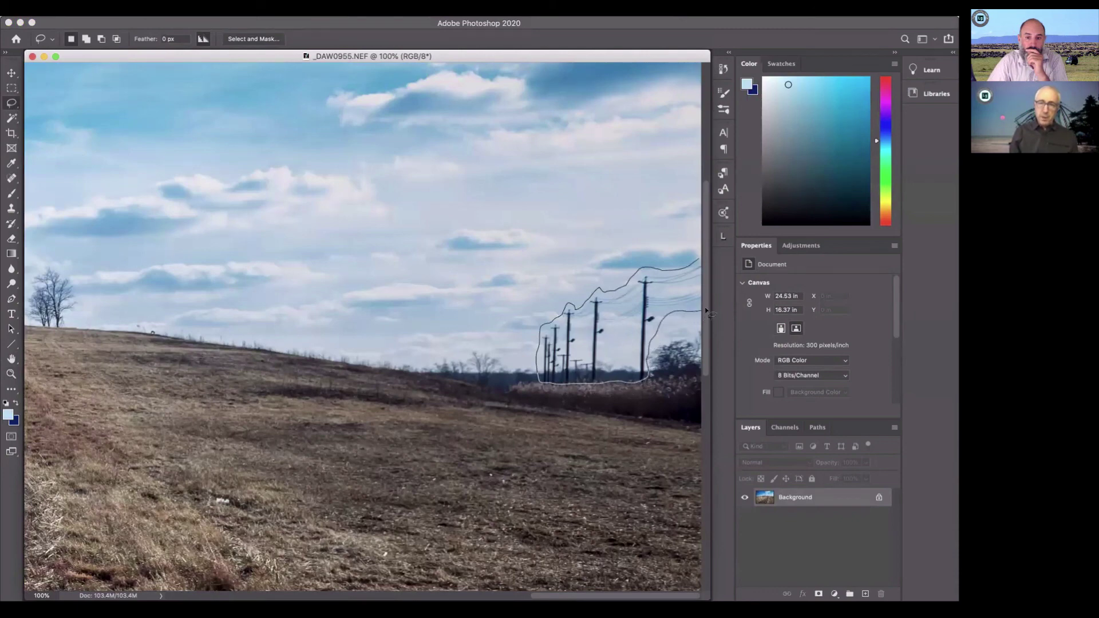
{"action": "left_click_drag", "start_coordinate": [698, 261], "coordinate": [700, 312]}
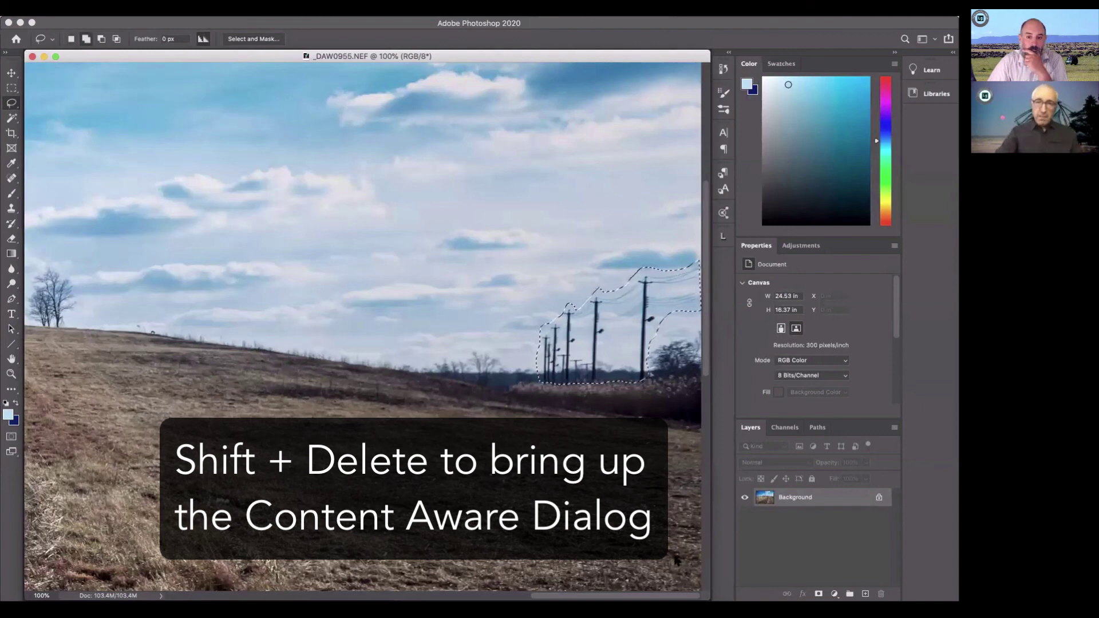
- Fill the pole selection with Content-Aware contents, Color Adaptation on, Normal mode and 100% opacity, and deselect it
{"action": "key", "text": "shift+Delete"}
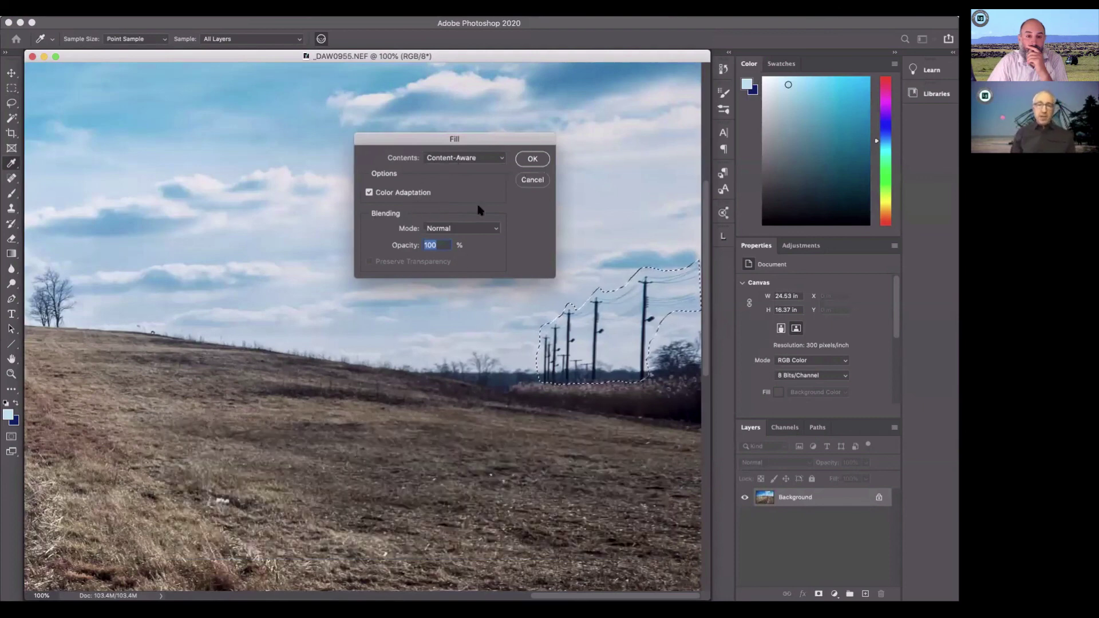
{"action": "left_click", "coordinate": [532, 158]}
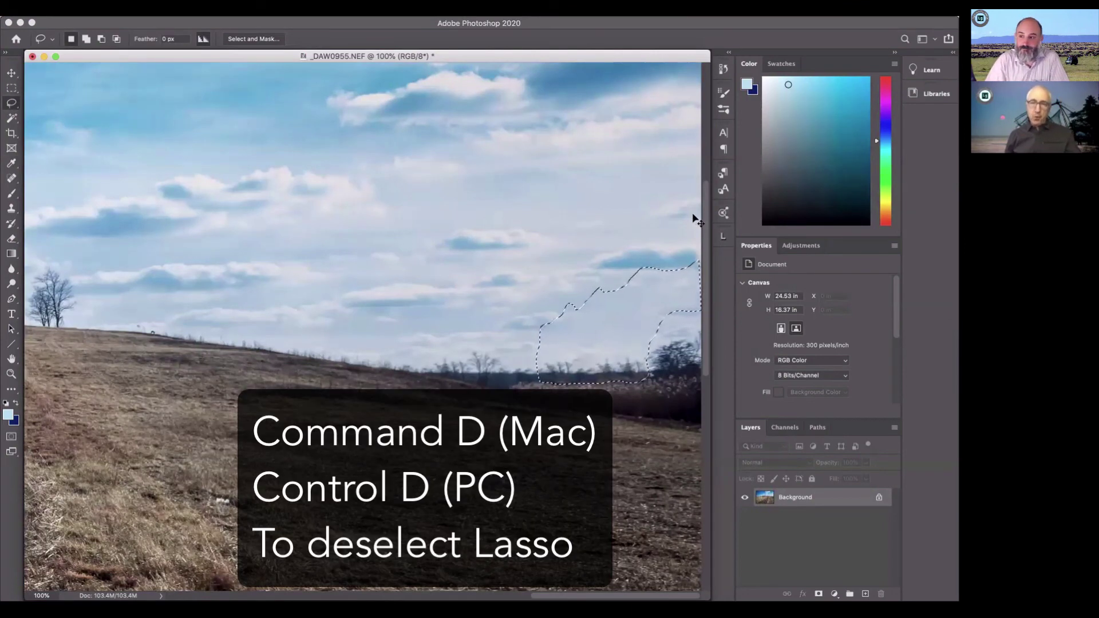
{"action": "key", "text": "super+d"}
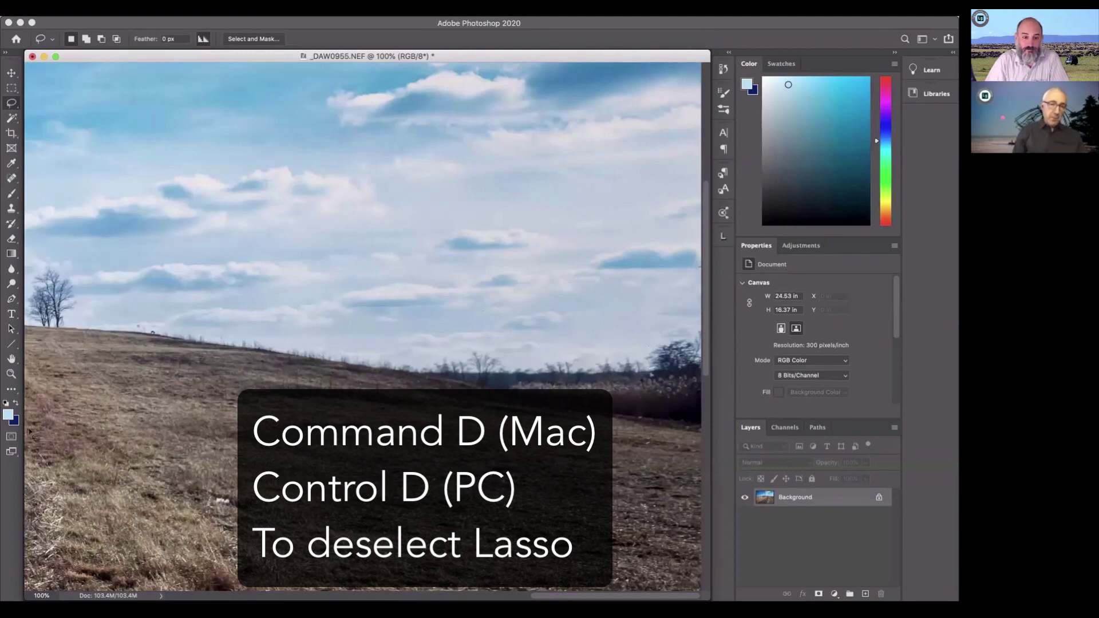
{"action": "left_click", "coordinate": [12, 374]}
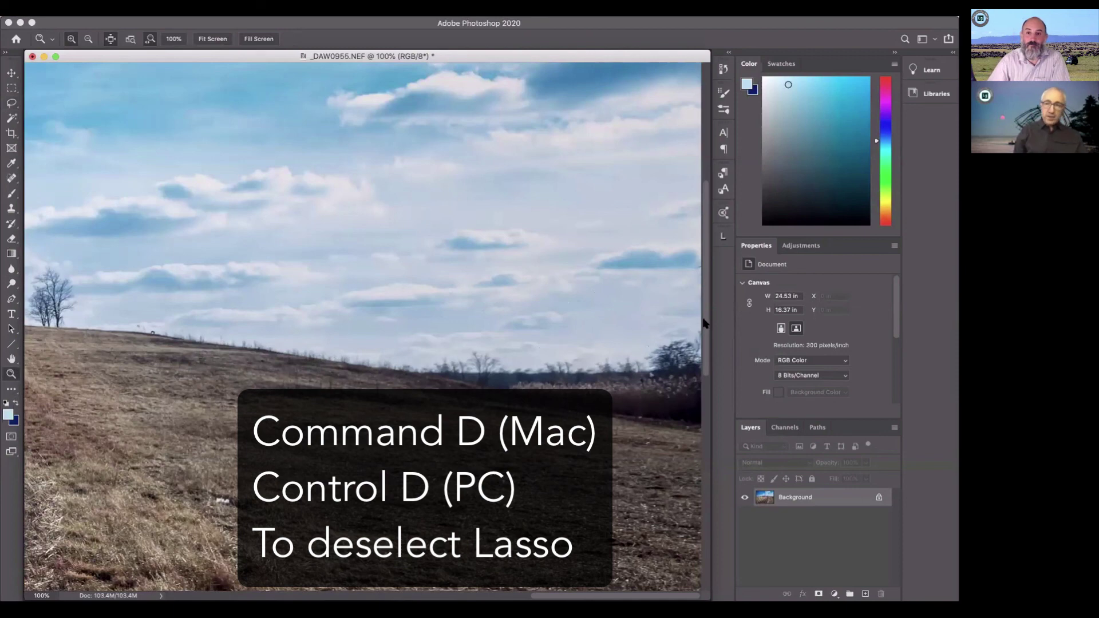
{"action": "left_click", "coordinate": [650, 371]}
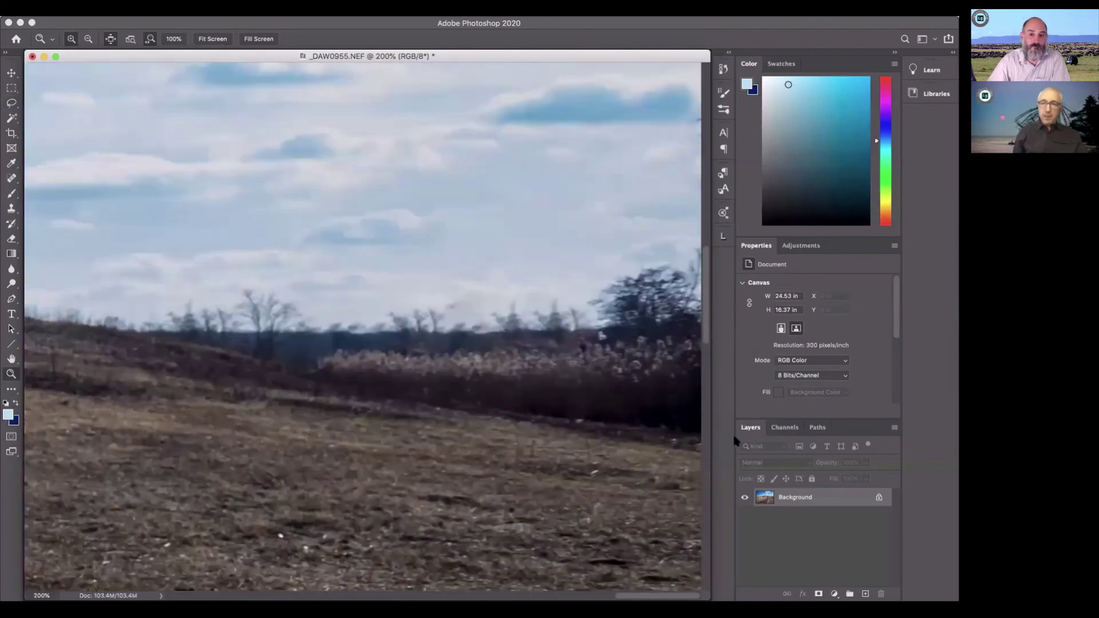